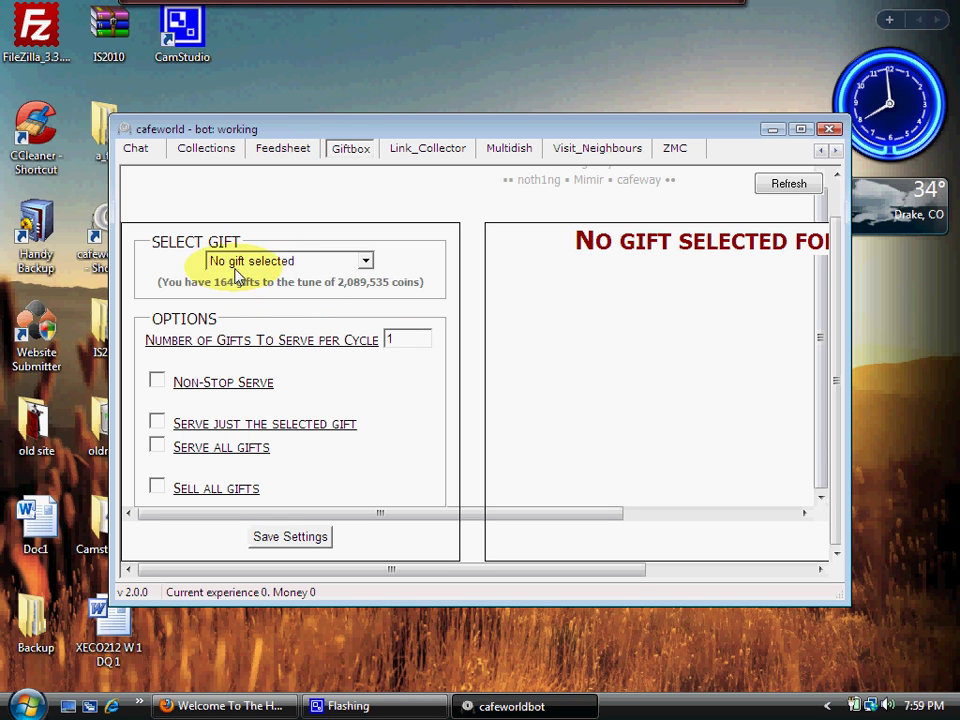
# Enable Collections, Auto Trade-In and Auto Wishlist in the Collections plugin, save the options and reload the page
pyautogui.click(300, 152)
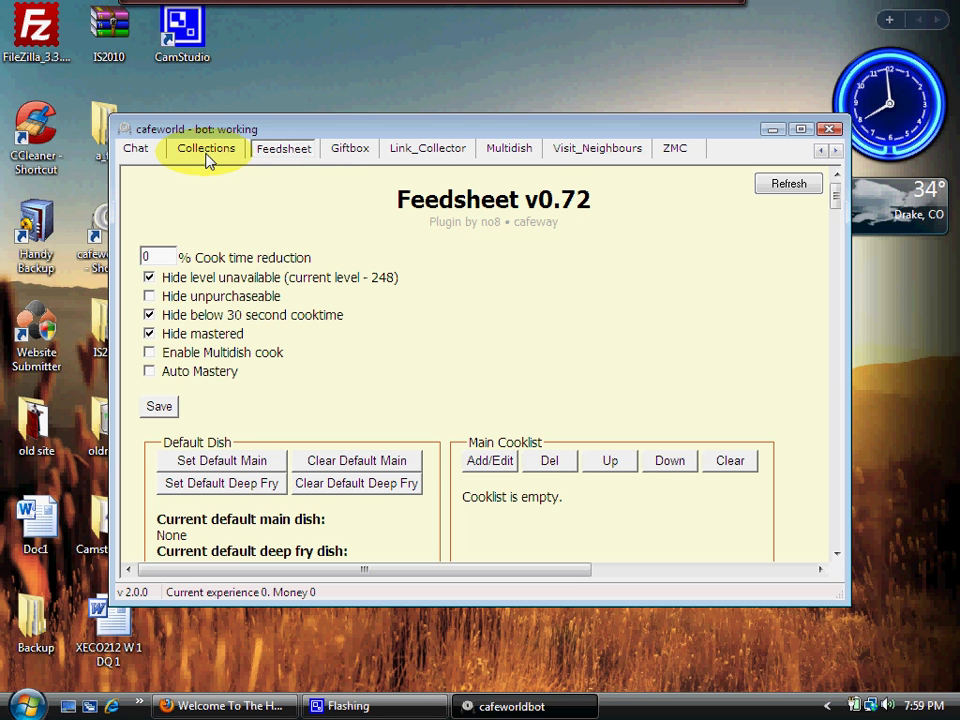
pyautogui.click(206, 158)
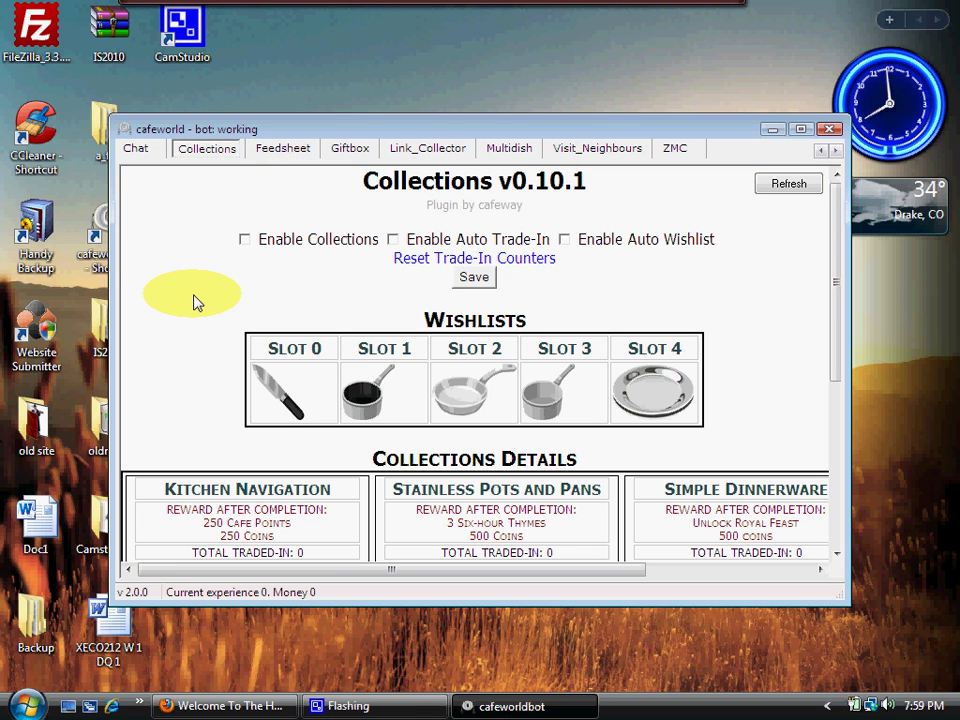
pyautogui.click(270, 243)
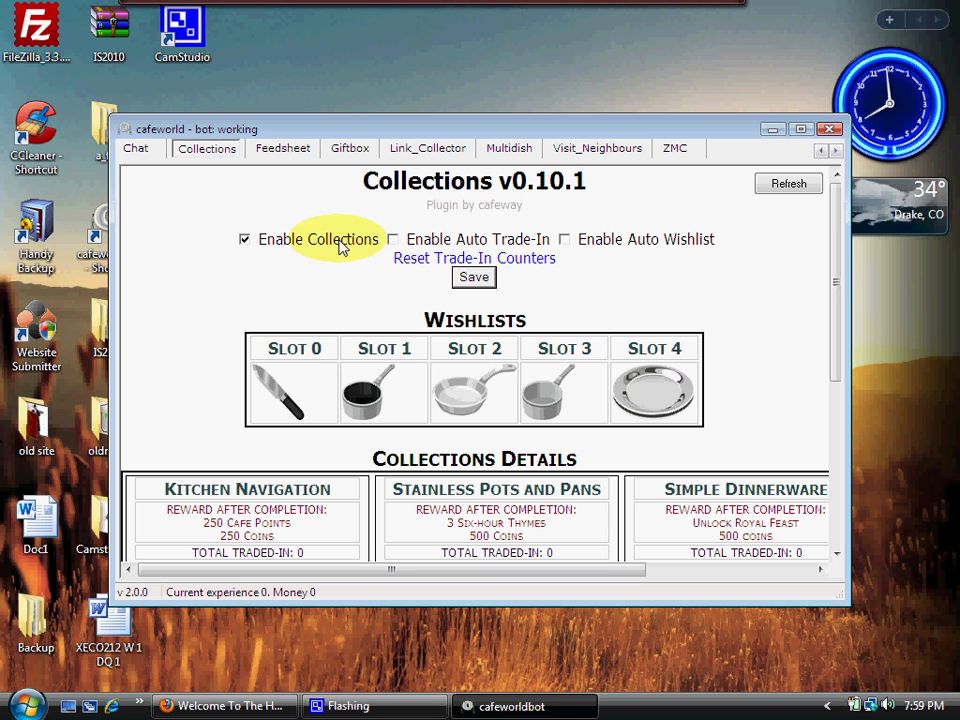
pyautogui.click(440, 245)
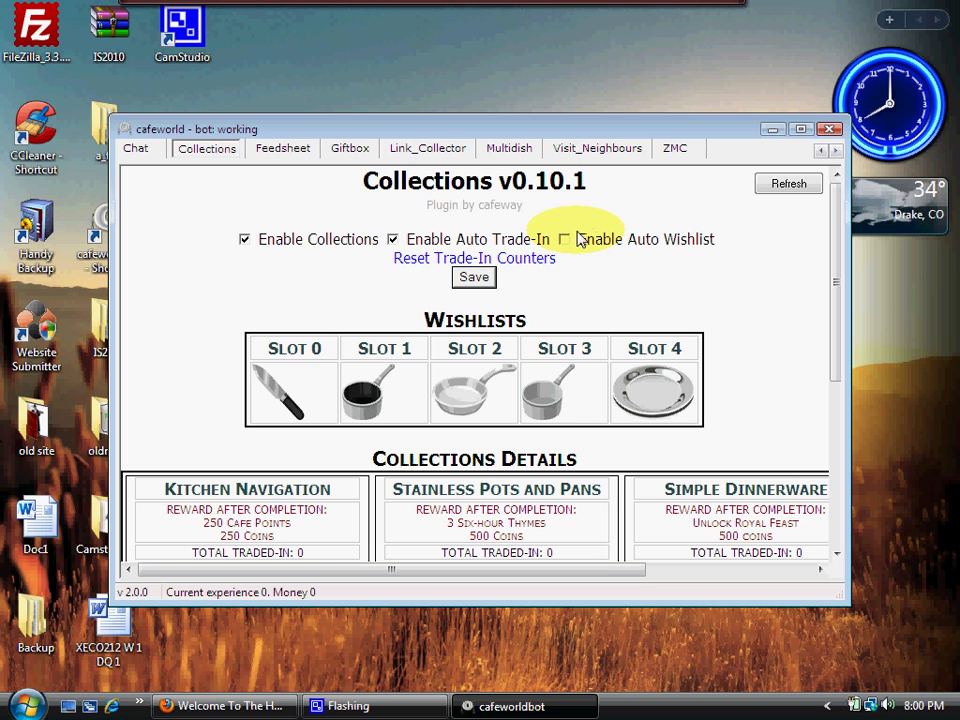
pyautogui.click(531, 258)
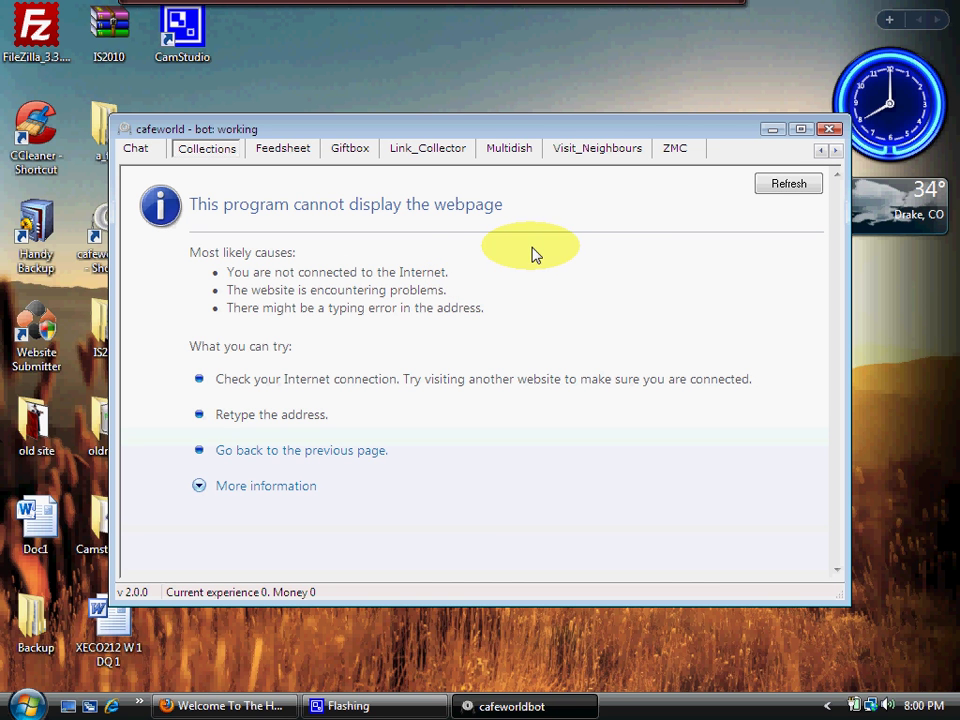
pyautogui.click(765, 189)
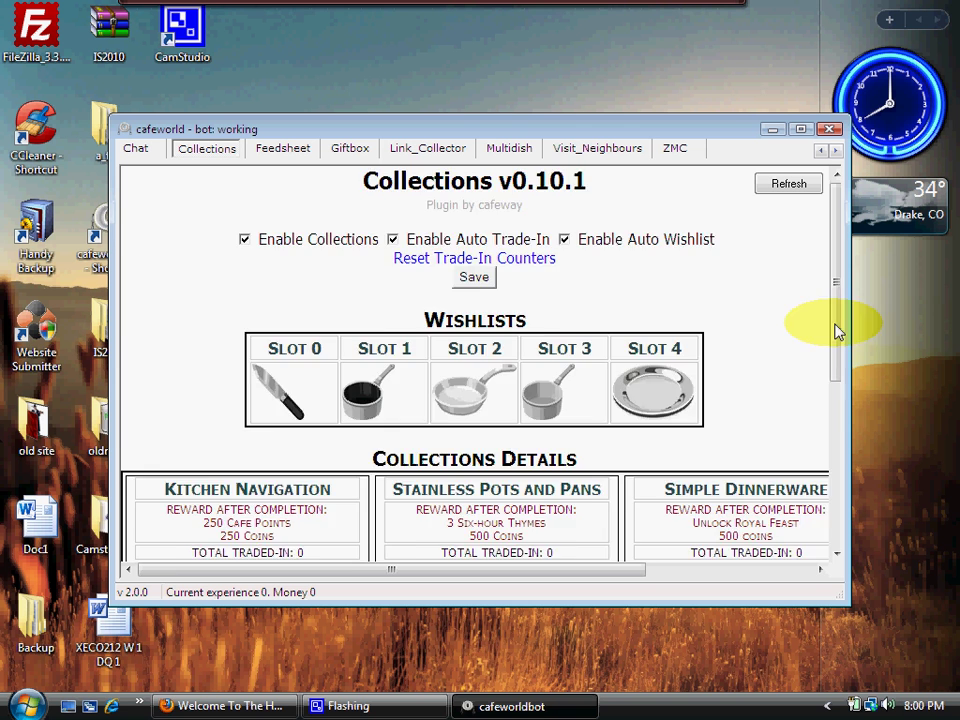
# Examine the wishlists and the item counts in the Collections details, and view the Chat plugin page
pyautogui.moveTo(838, 333); pyautogui.dragTo(879, 504)
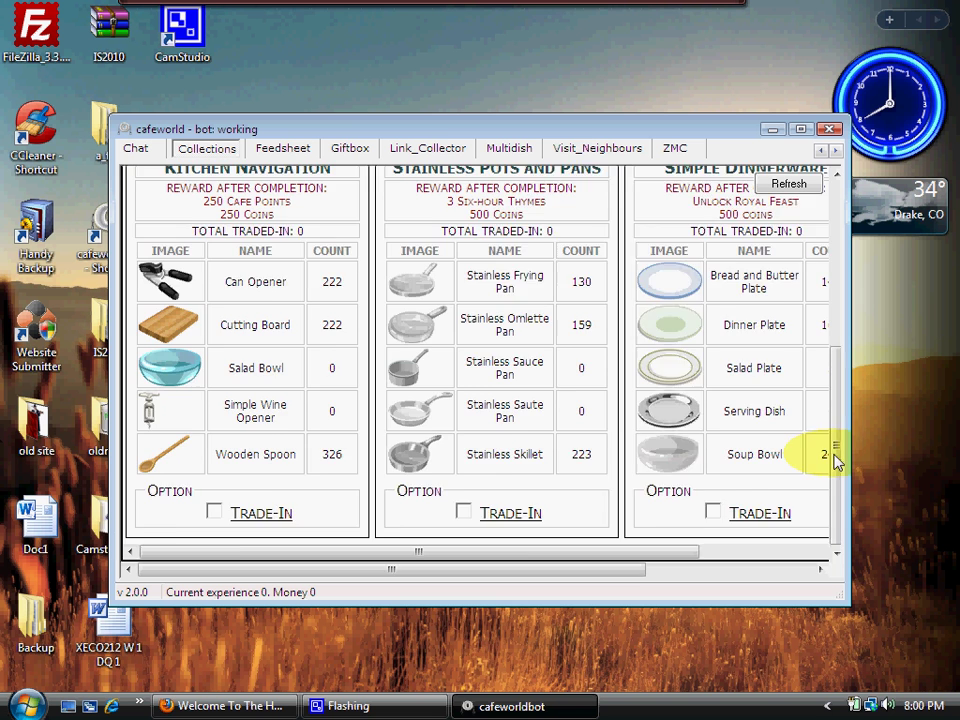
pyautogui.moveTo(838, 462); pyautogui.dragTo(838, 326)
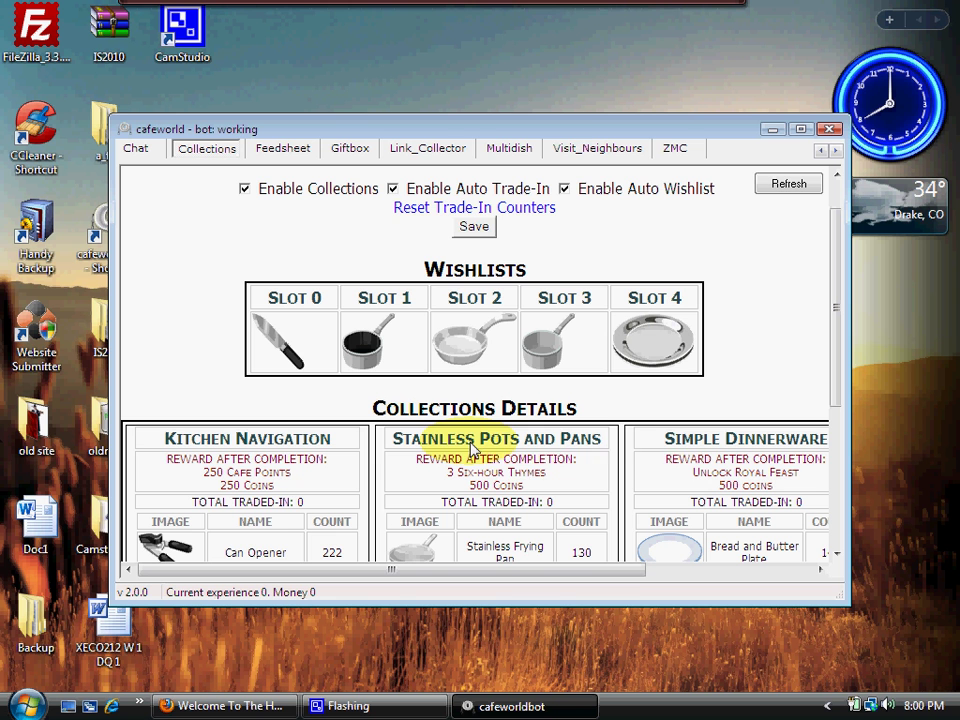
pyautogui.moveTo(471, 449)
pyautogui.click(139, 155)
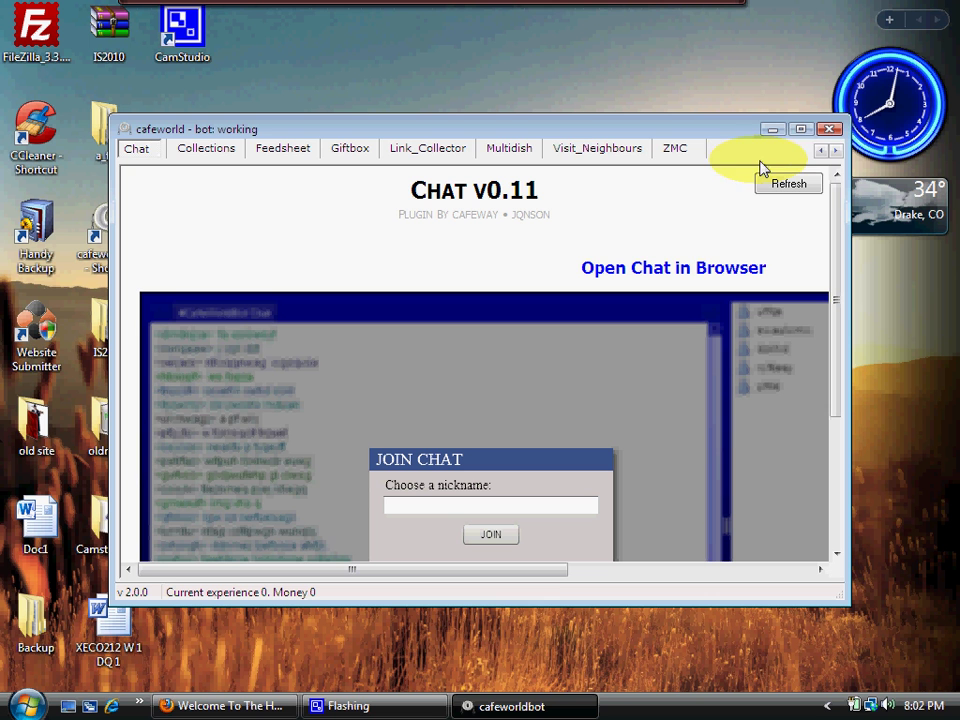
# Examine the My Missions table in the Catering plugin and view the café's basic information in CafeInfo
pyautogui.click(819, 151)
pyautogui.click(819, 151)
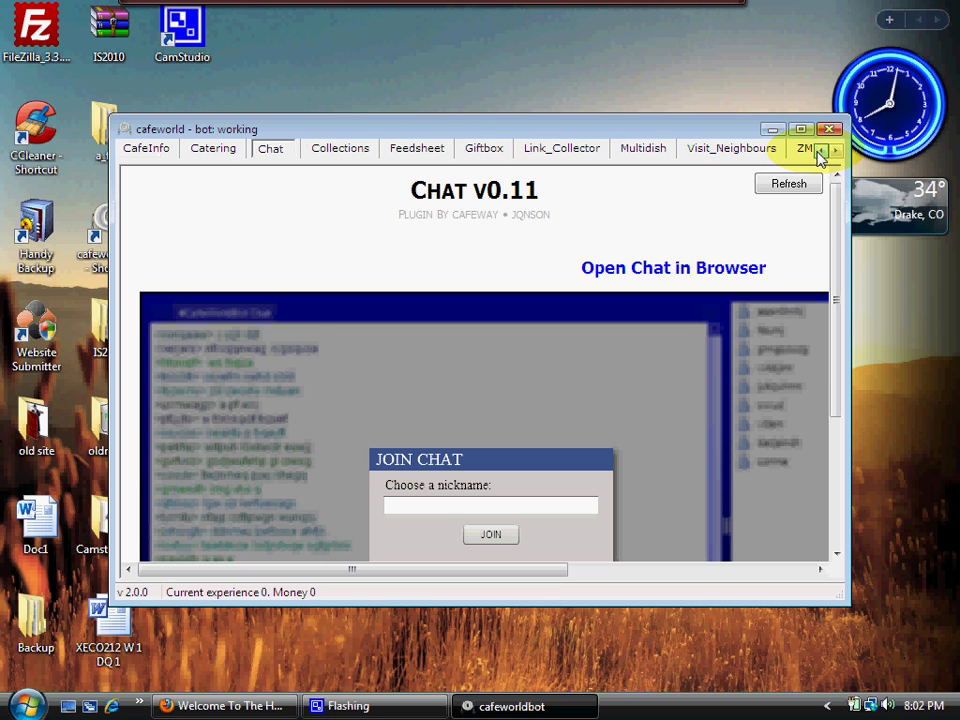
pyautogui.click(819, 151)
pyautogui.click(819, 151)
pyautogui.click(819, 151)
pyautogui.click(819, 151)
pyautogui.click(819, 151)
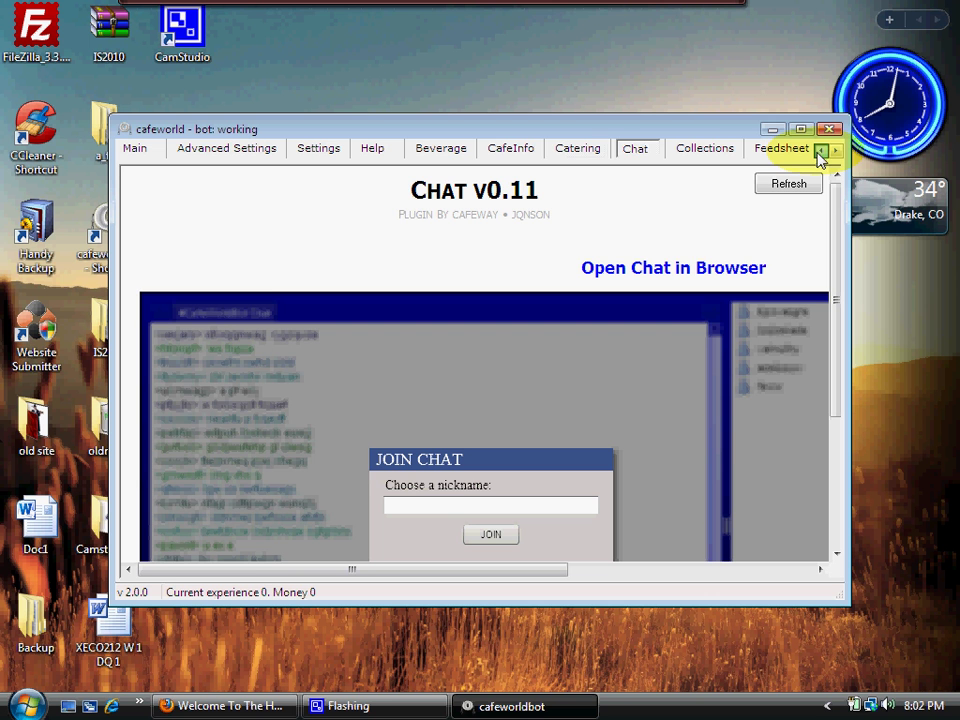
pyautogui.click(572, 150)
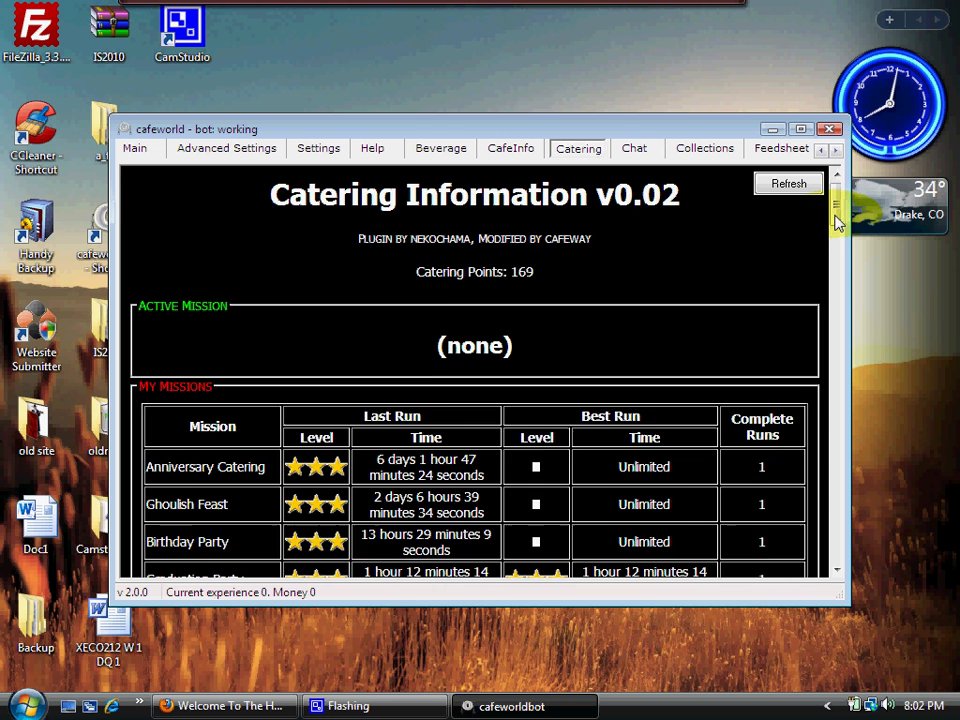
pyautogui.scroll(-1, 835, 228)
pyautogui.scroll(-2, 835, 228)
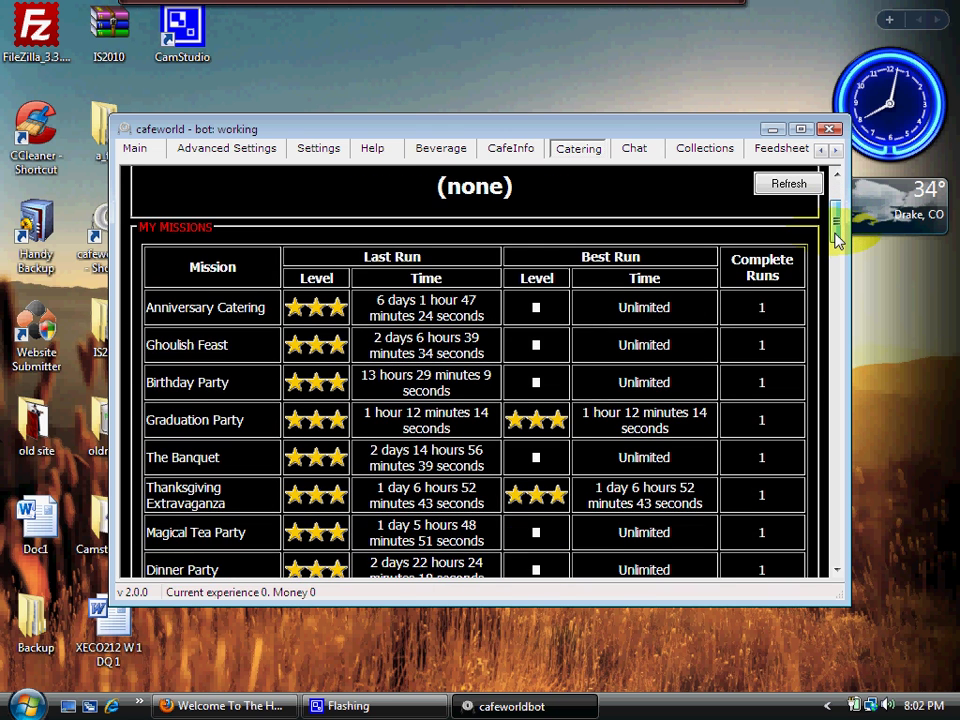
pyautogui.scroll(-4, 838, 240)
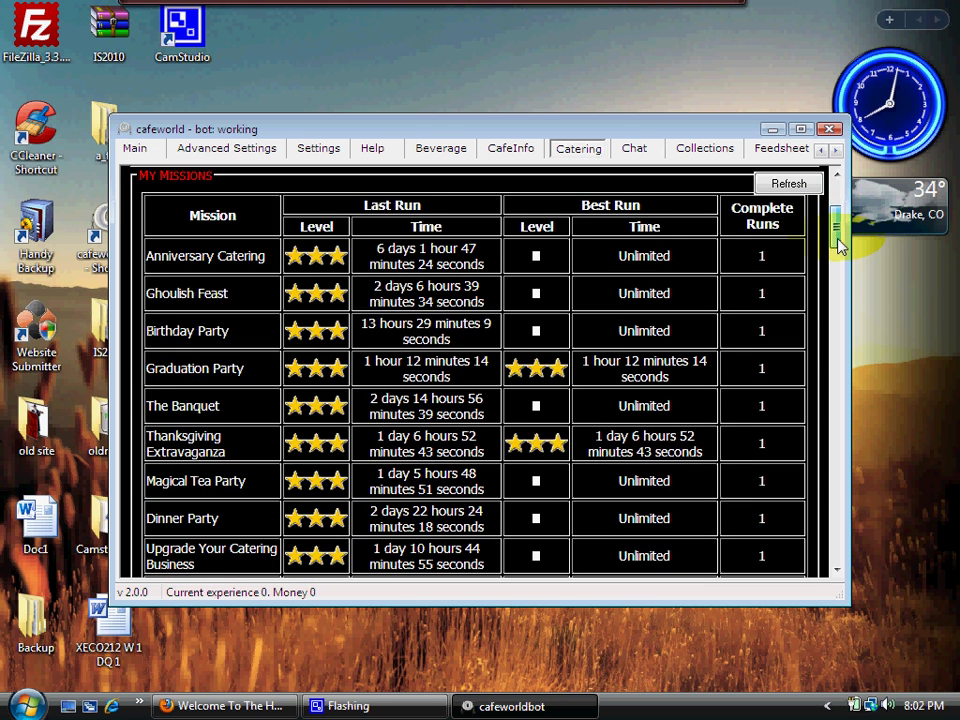
pyautogui.moveTo(845, 293)
pyautogui.mouseDown()
pyautogui.moveTo(850, 354)
pyautogui.moveTo(840, 285)
pyautogui.mouseUp()
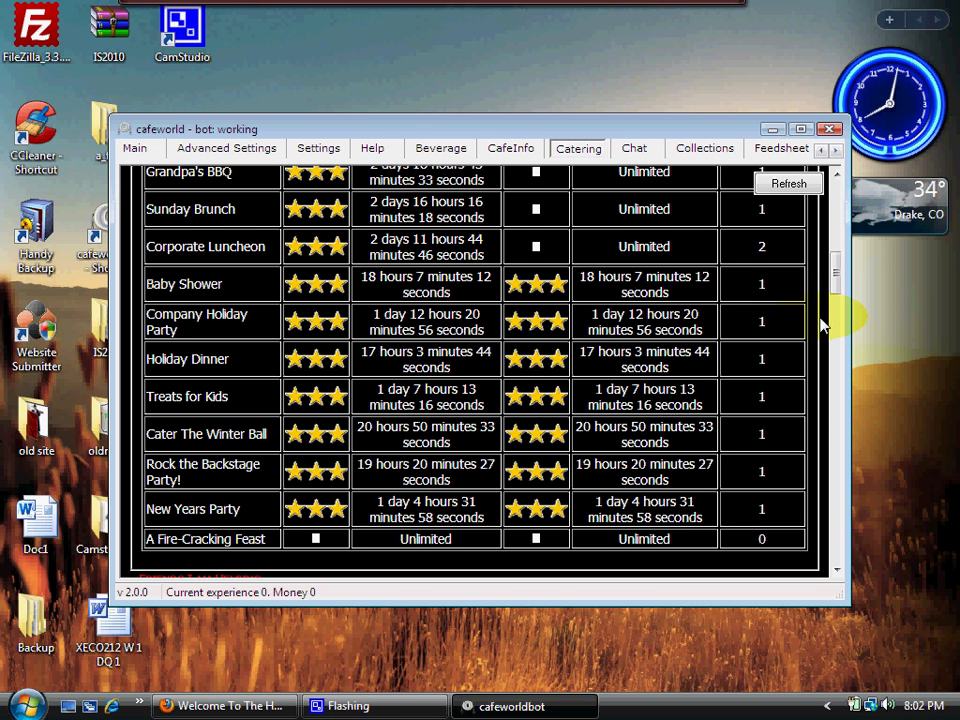
pyautogui.moveTo(838, 282); pyautogui.dragTo(838, 235)
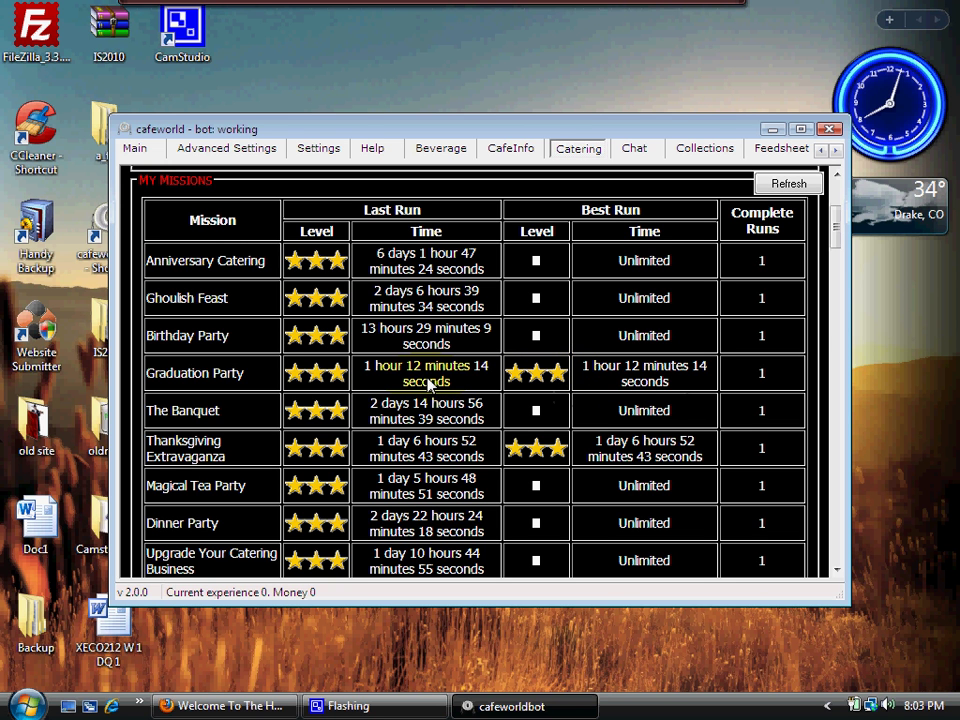
pyautogui.click(514, 151)
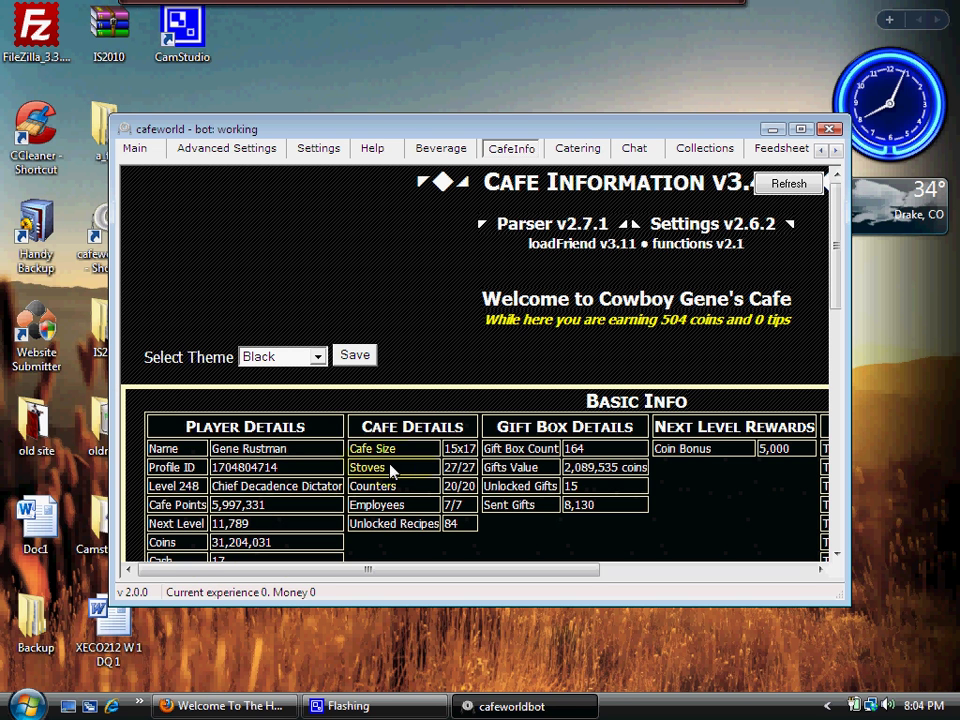
# Turn on Enable Coffee and Auto Master Coffee in the Beverage Manager and save the options
pyautogui.click(440, 152)
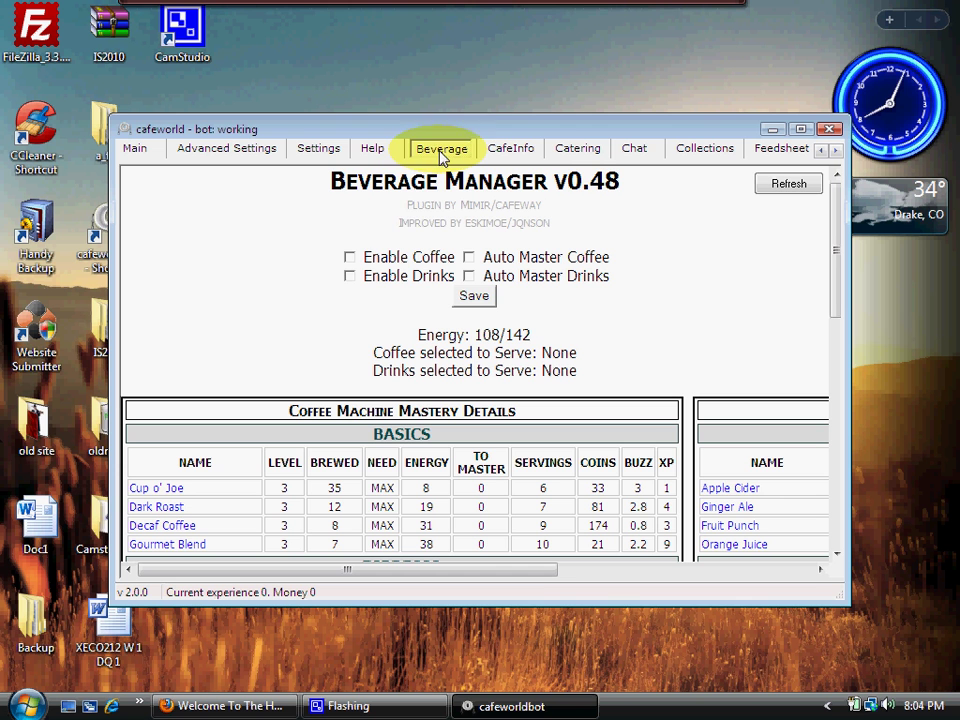
pyautogui.click(350, 258)
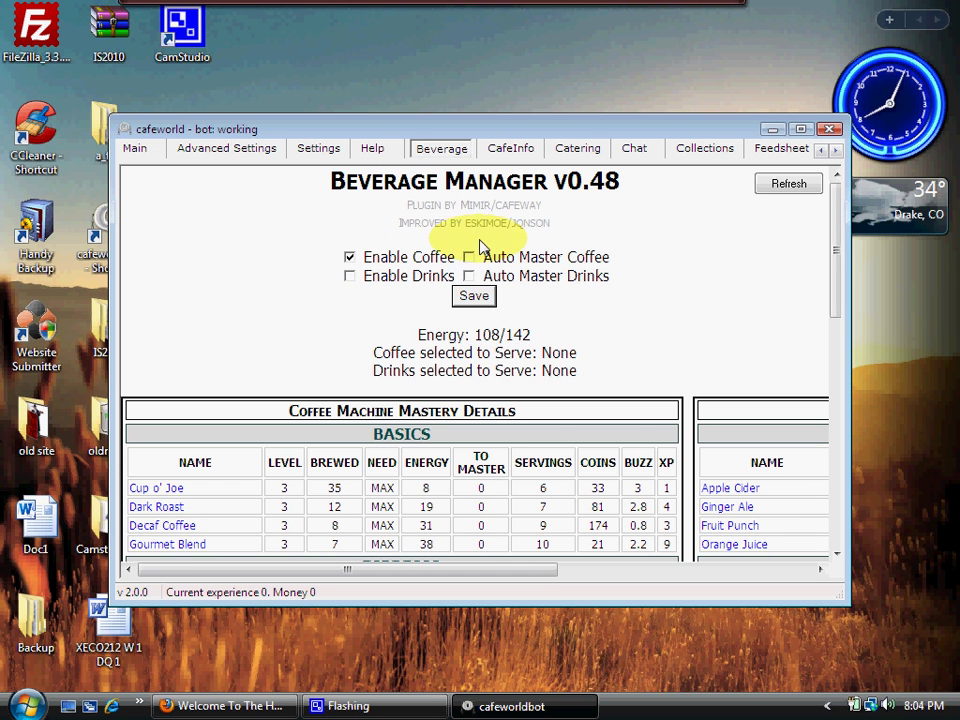
pyautogui.click(469, 258)
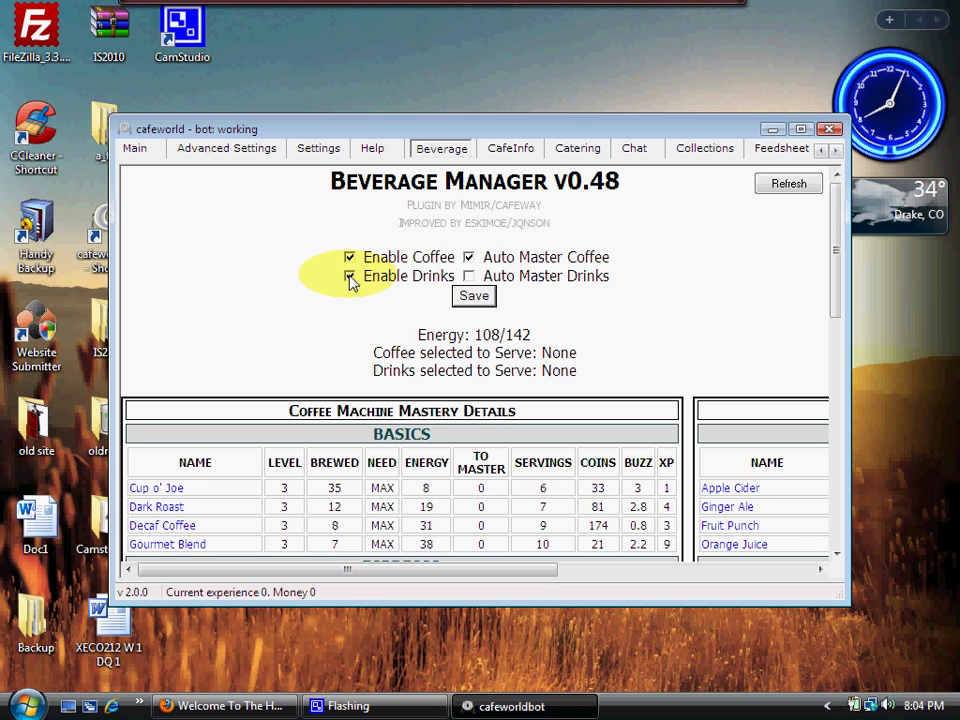
pyautogui.click(474, 296)
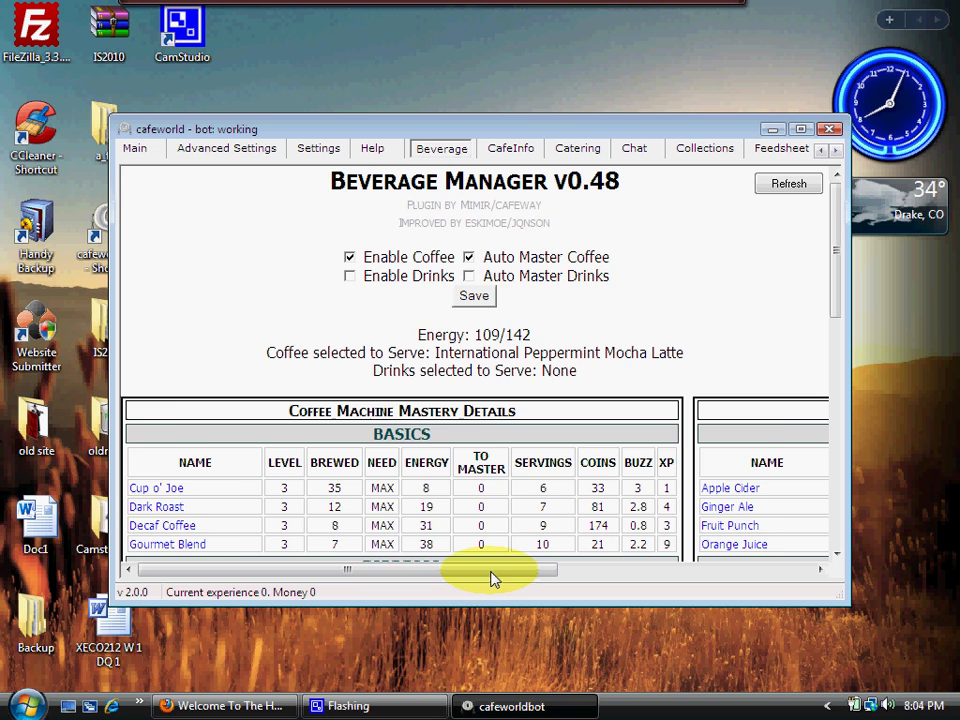
# Examine the coffee machine and drink bar mastery tables, and view the bot's Help page
pyautogui.moveTo(514, 570); pyautogui.dragTo(713, 563)
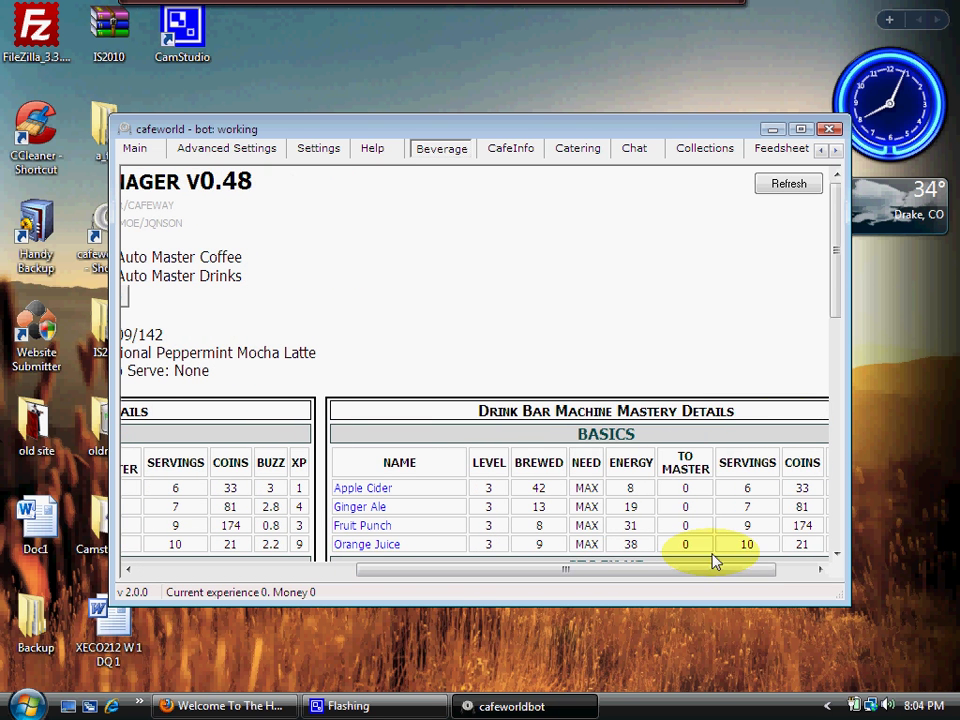
pyautogui.moveTo(829, 272); pyautogui.dragTo(821, 236)
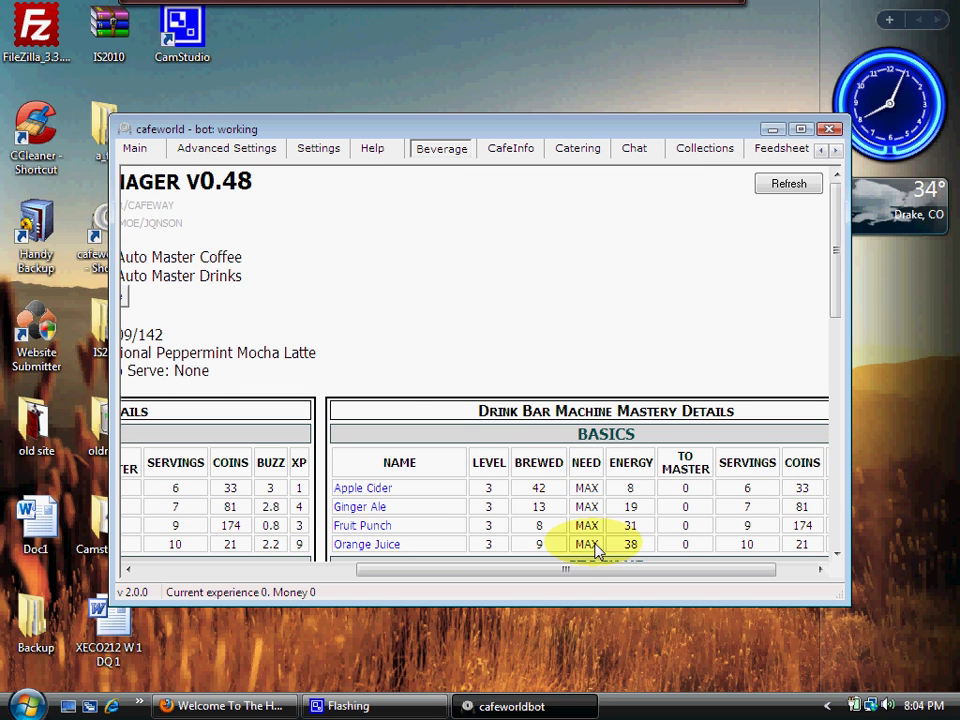
pyautogui.moveTo(548, 582); pyautogui.dragTo(362, 600)
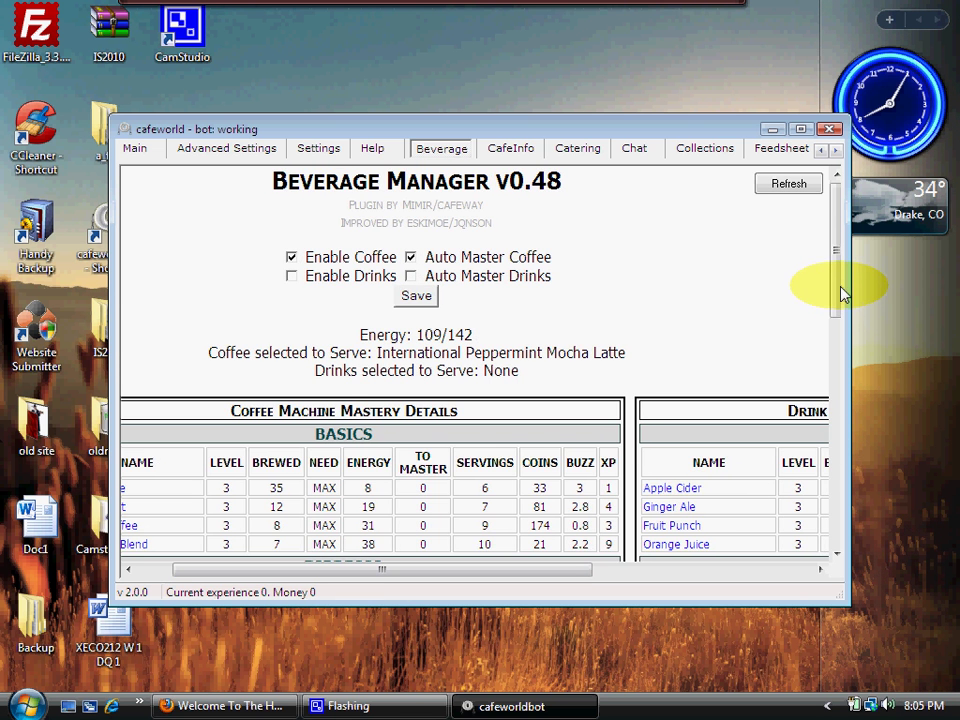
pyautogui.moveTo(840, 290); pyautogui.dragTo(885, 521)
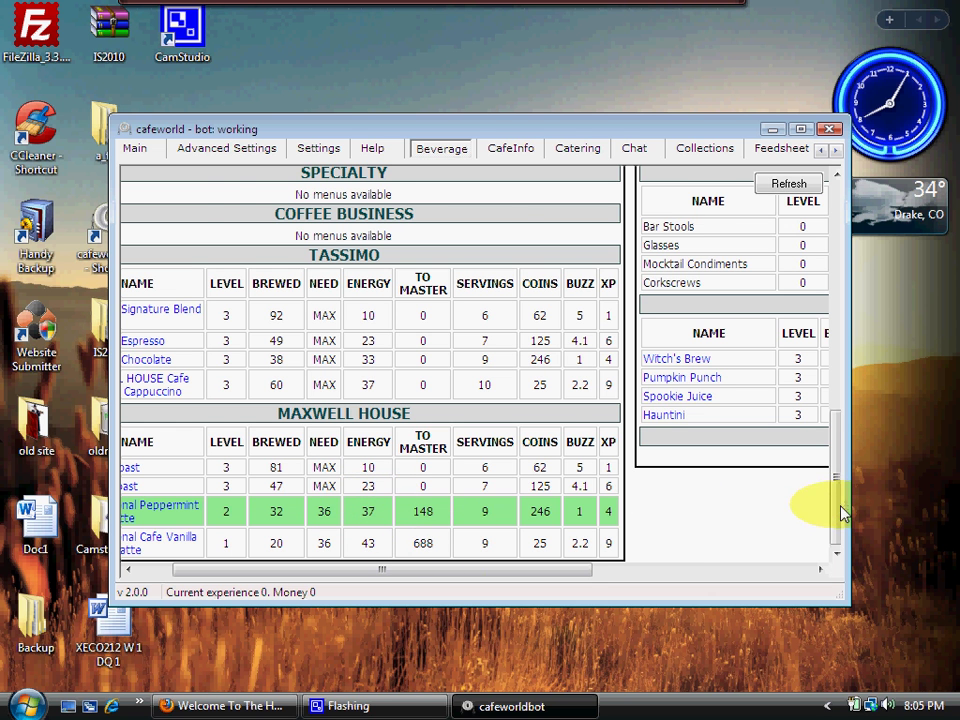
pyautogui.moveTo(840, 439); pyautogui.dragTo(835, 253)
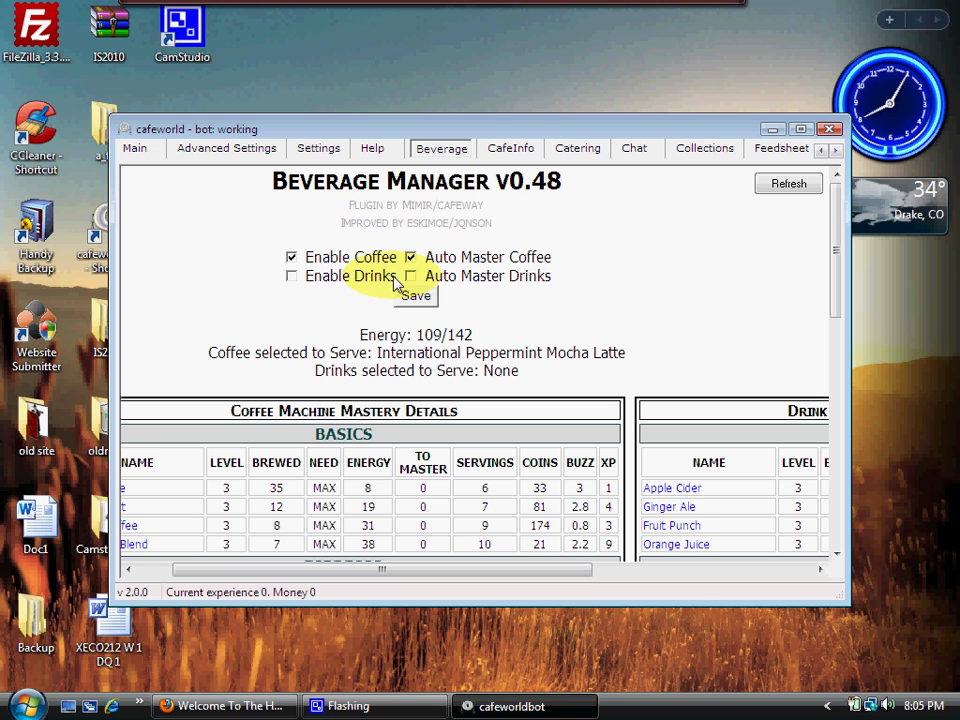
pyautogui.click(374, 150)
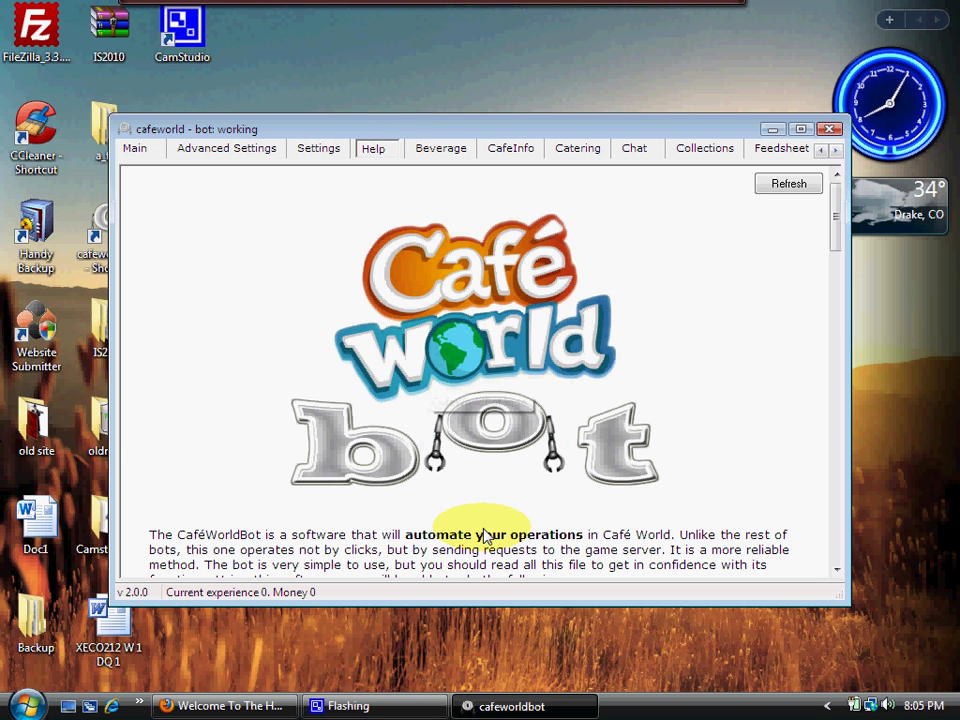
# Set the bot to use dishes in Multidish, with Cook Main Dish and Cook Deep Fryer Main Dish turned off
pyautogui.click(318, 156)
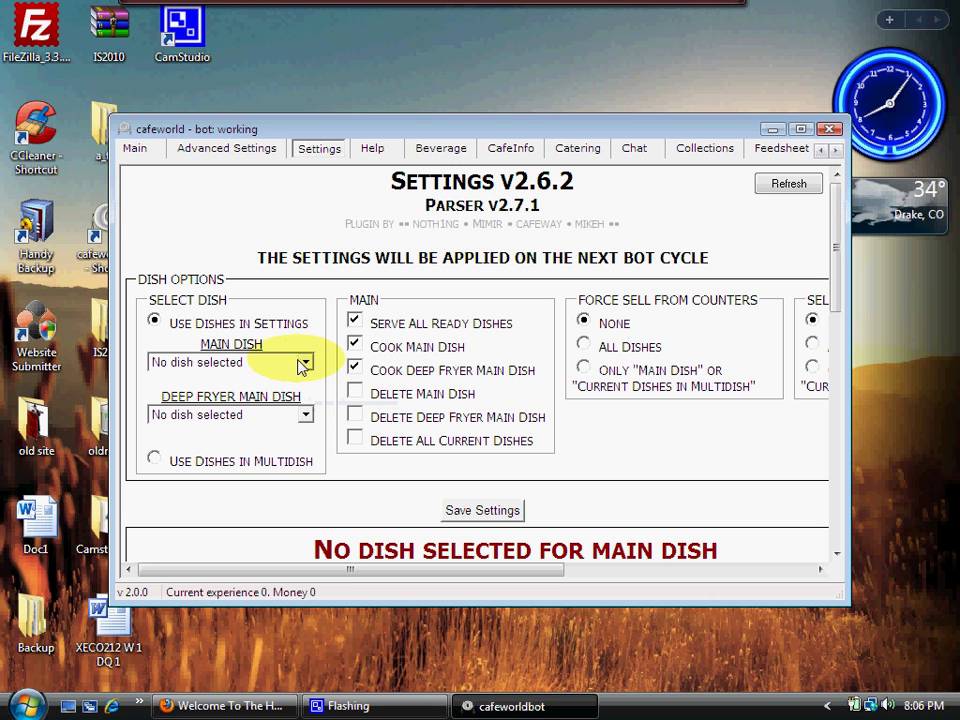
pyautogui.click(305, 362)
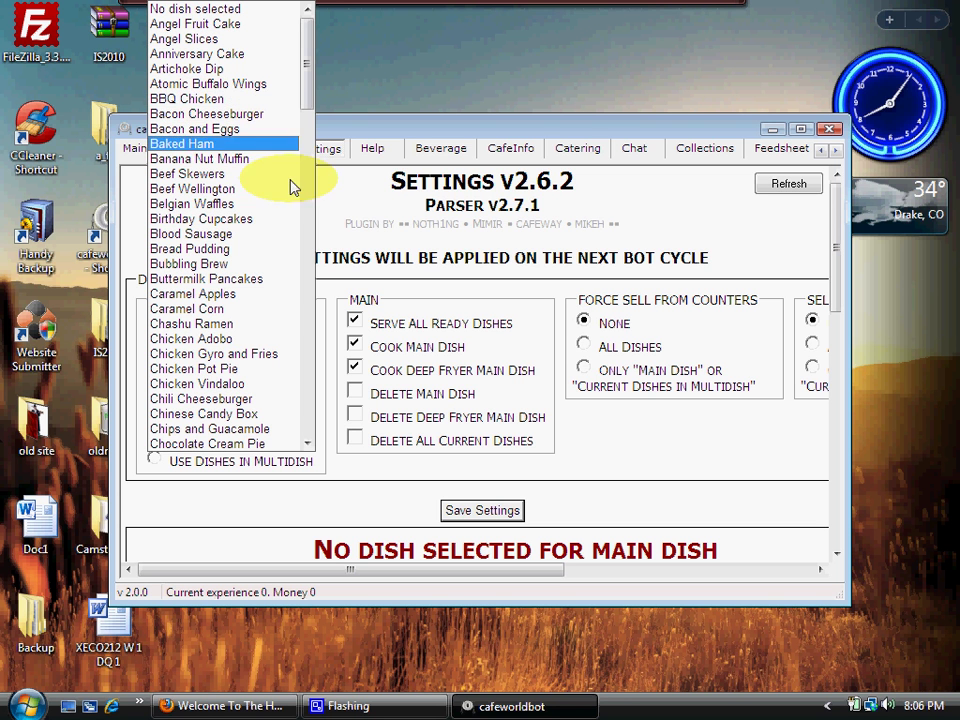
pyautogui.click(343, 205)
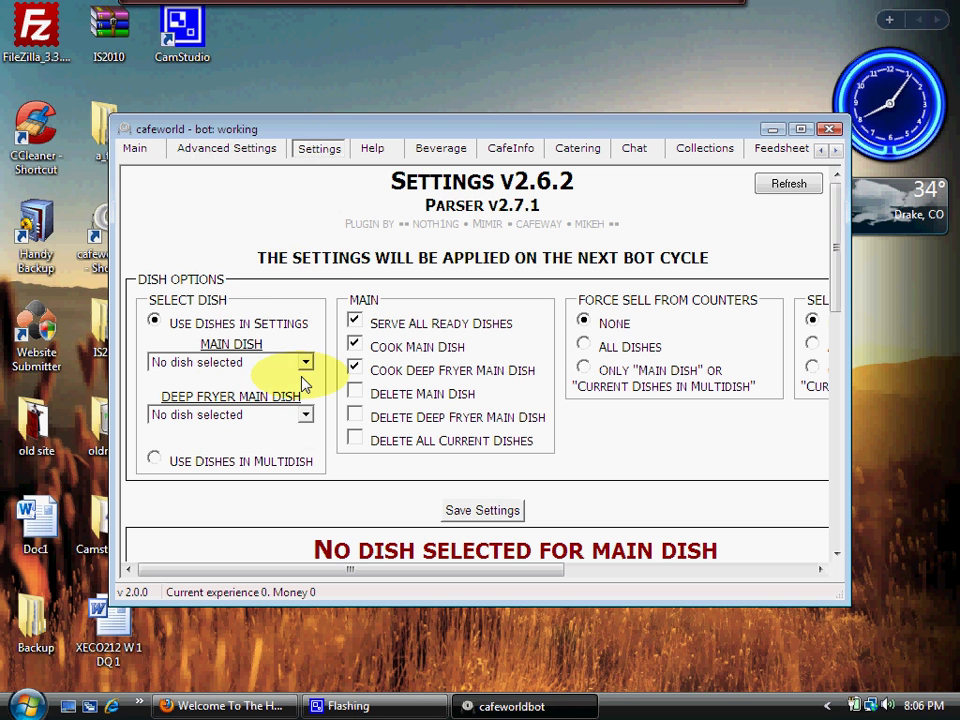
pyautogui.click(306, 422)
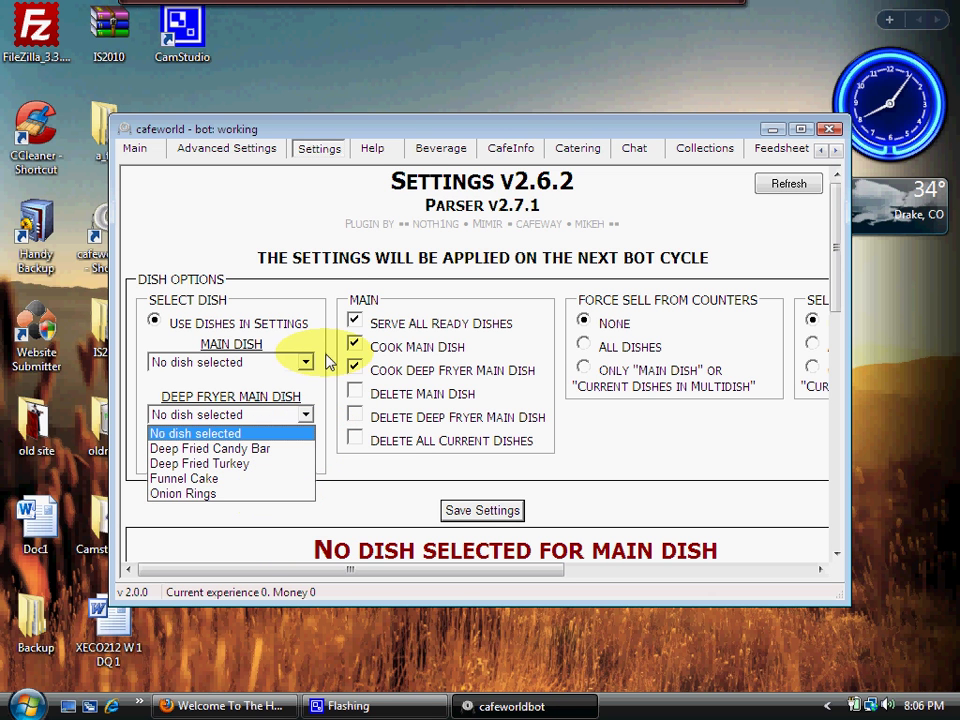
pyautogui.click(322, 314)
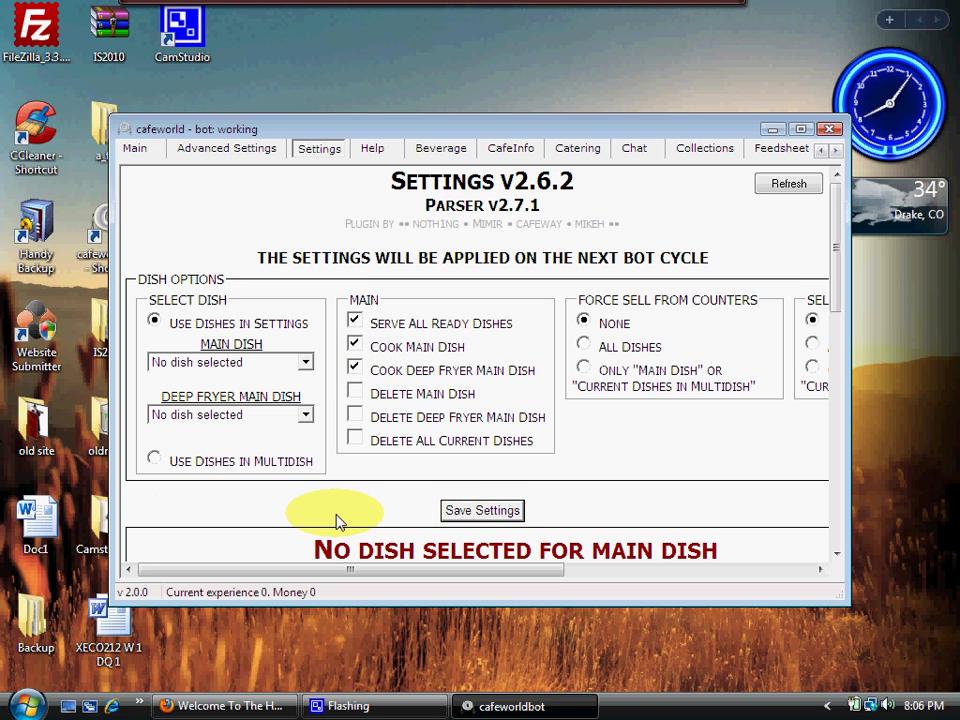
pyautogui.click(155, 460)
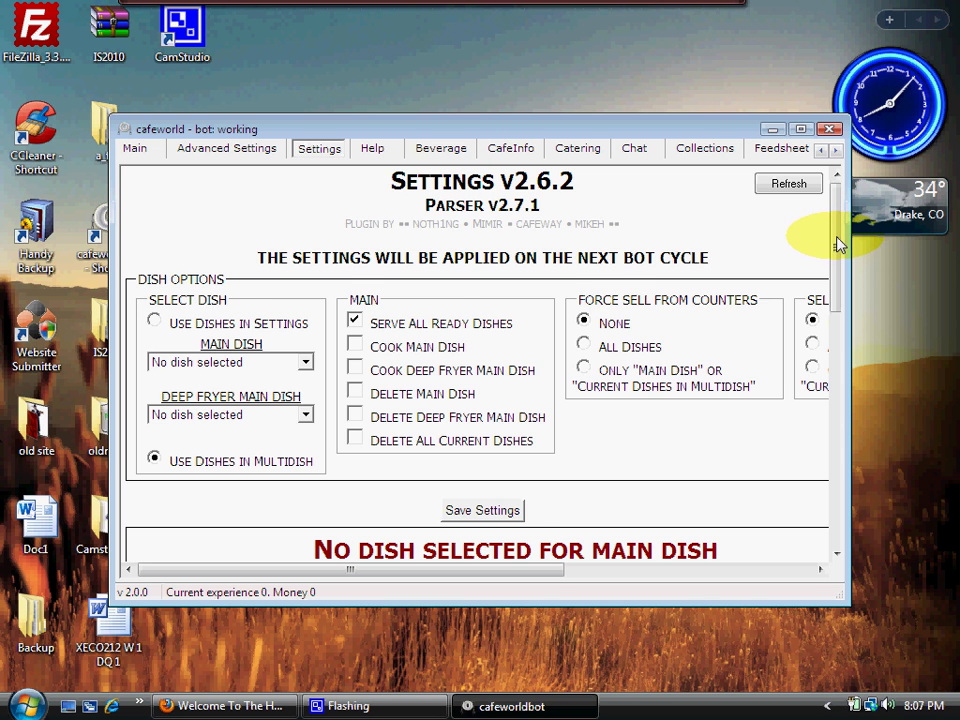
# Turn on automatic spicing for Super Salt and Power Pepper in the spice options
pyautogui.moveTo(838, 245); pyautogui.dragTo(857, 450)
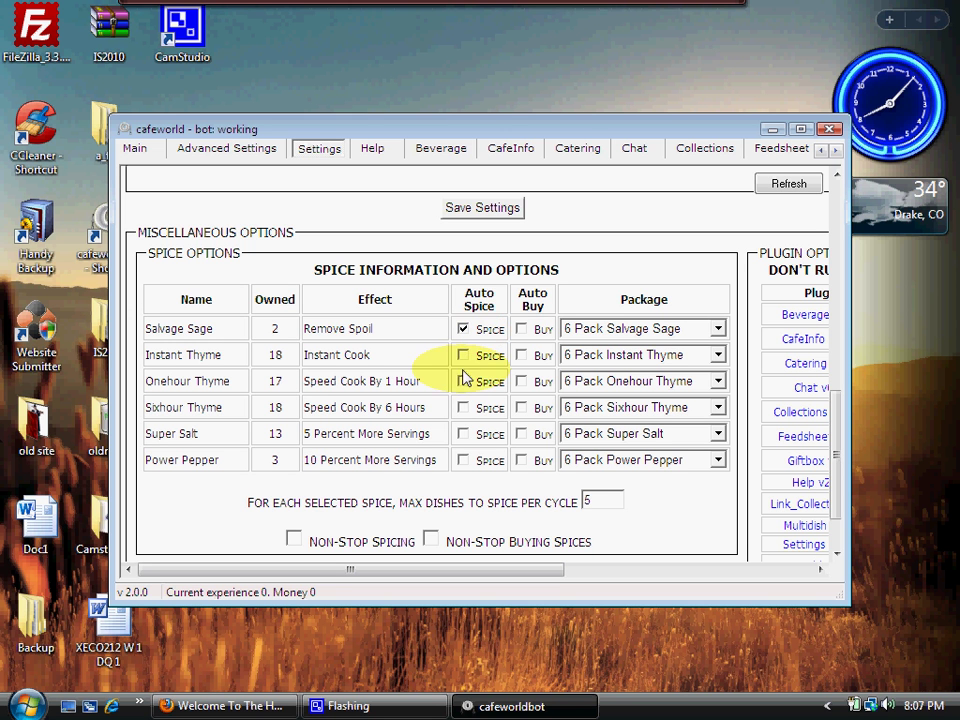
pyautogui.click(464, 436)
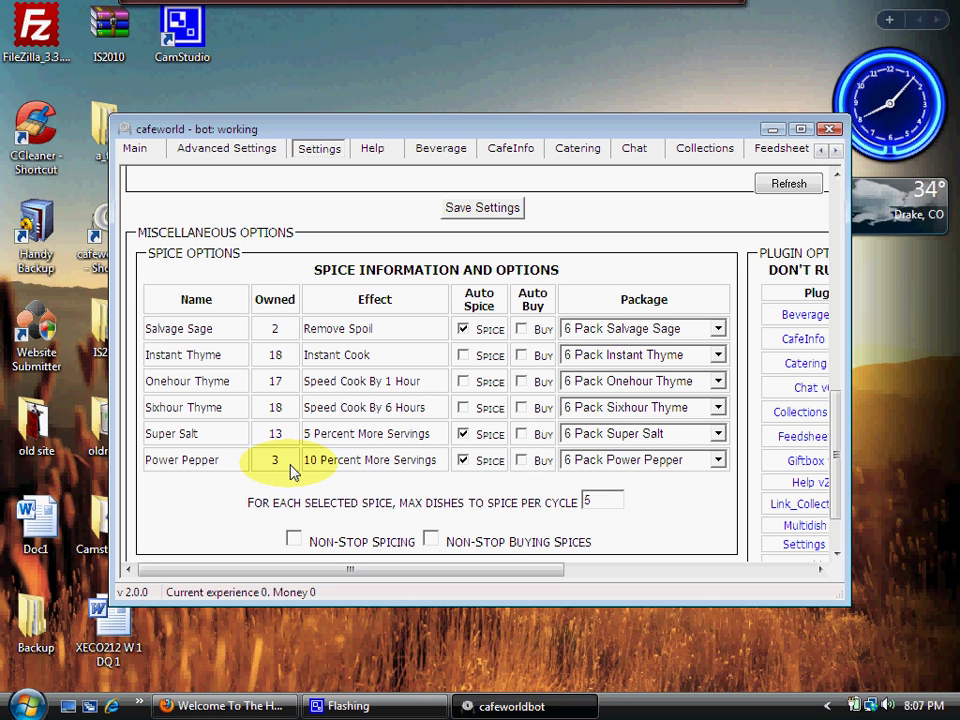
# Set the max dishes to spice per cycle to 100, turn on Non-Stop Spicing, and save the settings
pyautogui.doubleClick(611, 513)
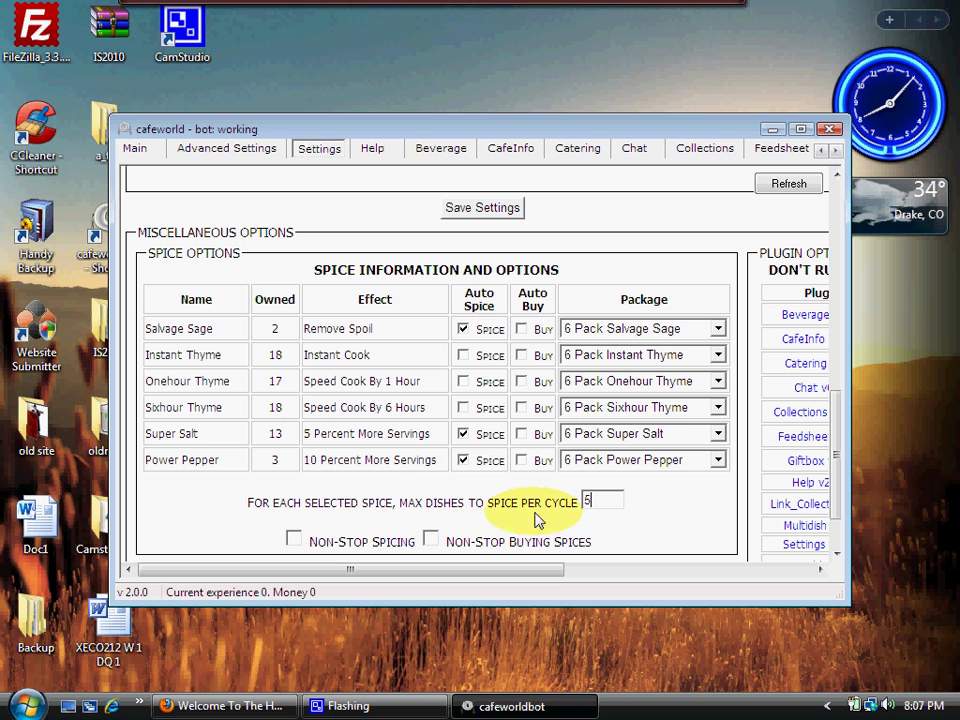
pyautogui.doubleClick(589, 503)
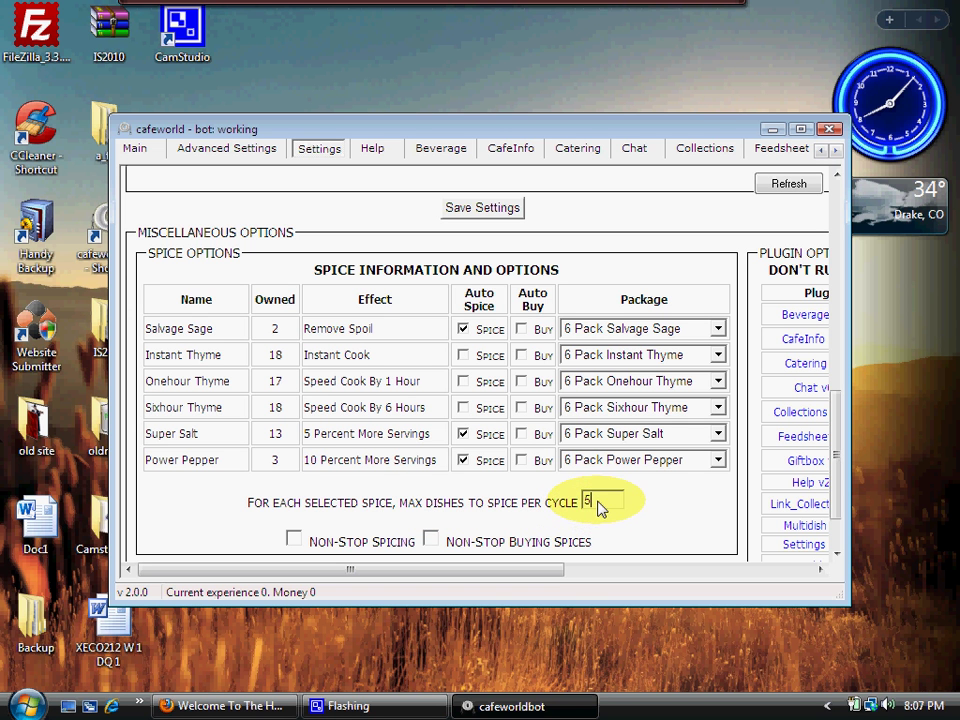
pyautogui.write('1')
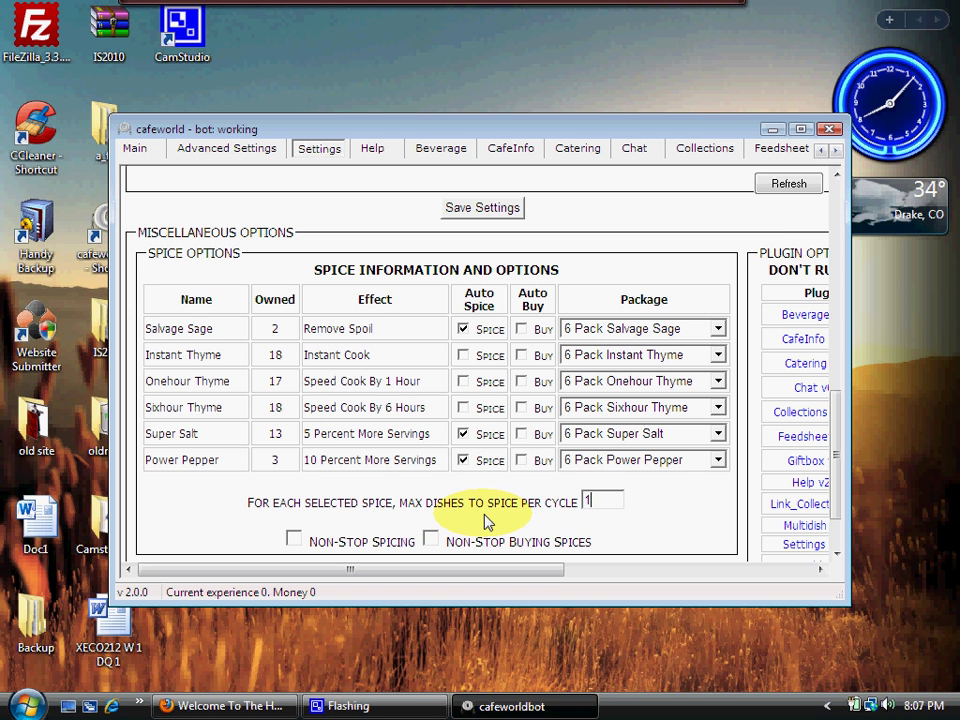
pyautogui.write('00')
pyautogui.click(294, 540)
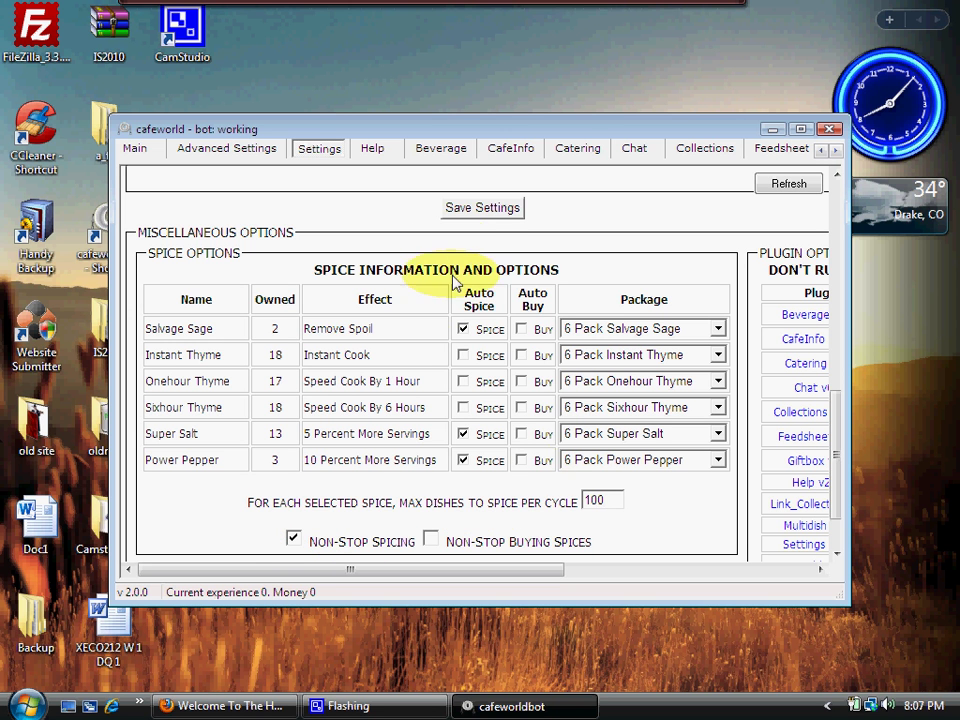
pyautogui.click(473, 222)
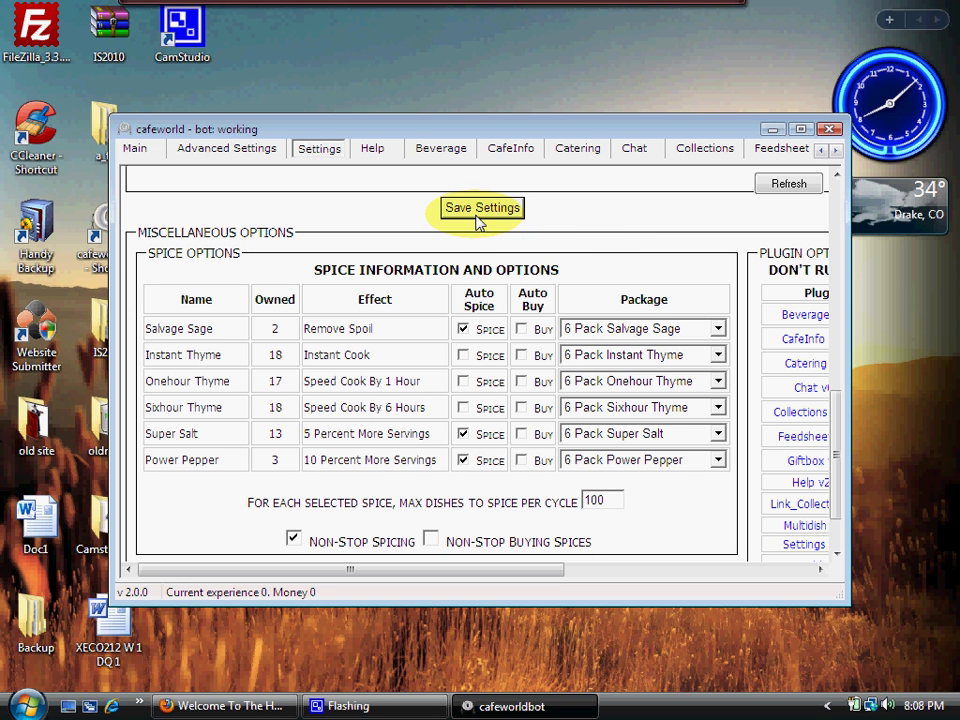
pyautogui.click(477, 215)
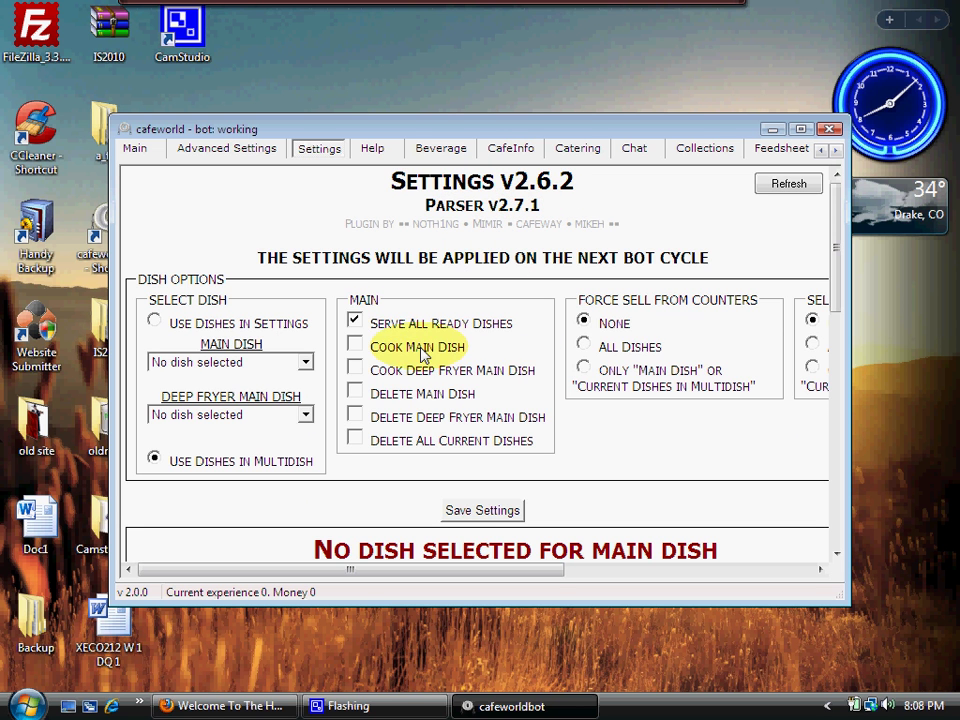
# Set the bot's Cycles Interval to 100 s and Force Bot Restart to 3600 s in the advanced settings, and save
pyautogui.click(222, 152)
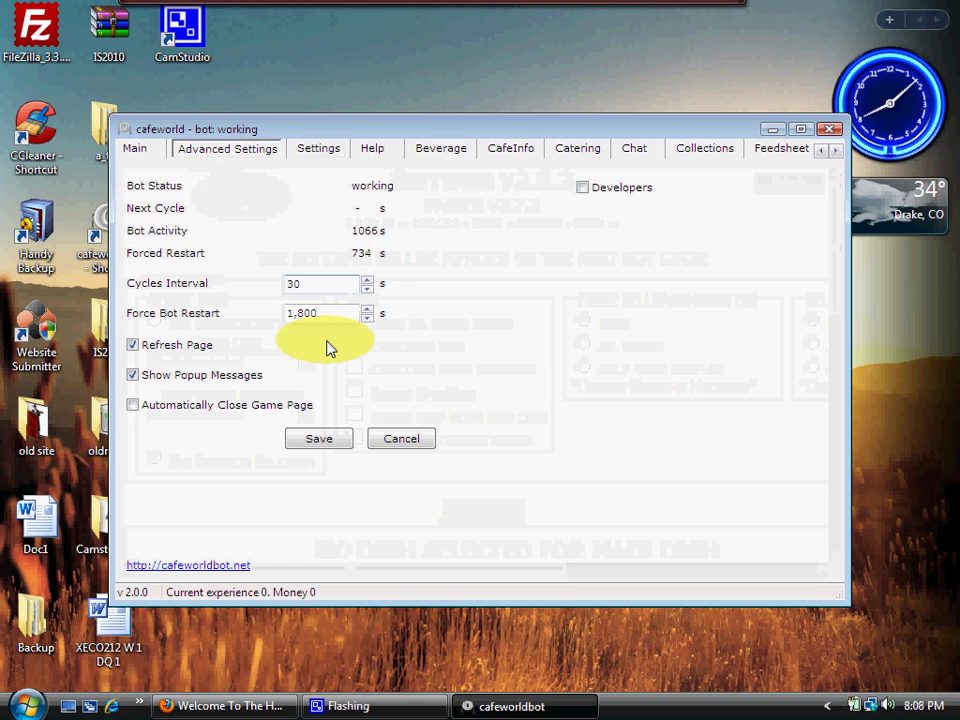
pyautogui.doubleClick(306, 287)
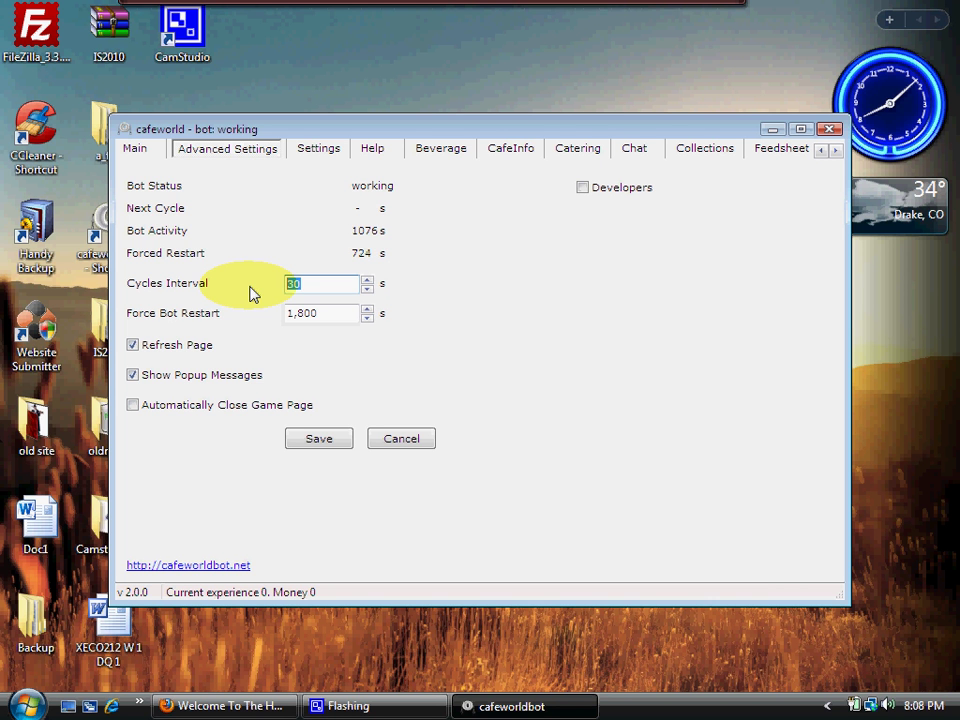
pyautogui.write('100')
pyautogui.click(330, 314)
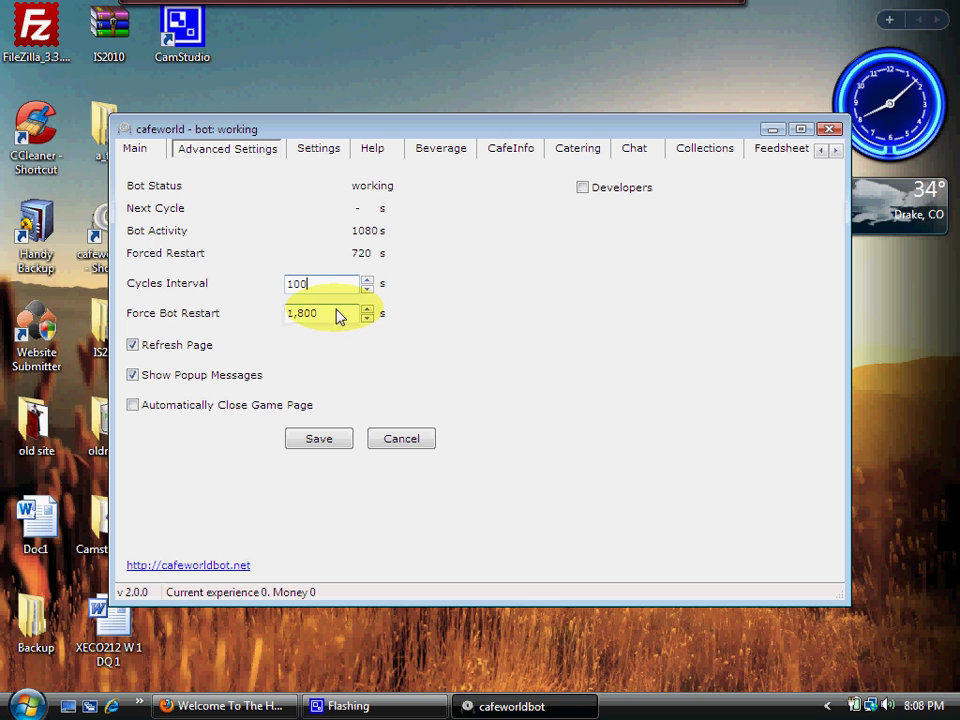
pyautogui.moveTo(320, 316); pyautogui.dragTo(280, 322)
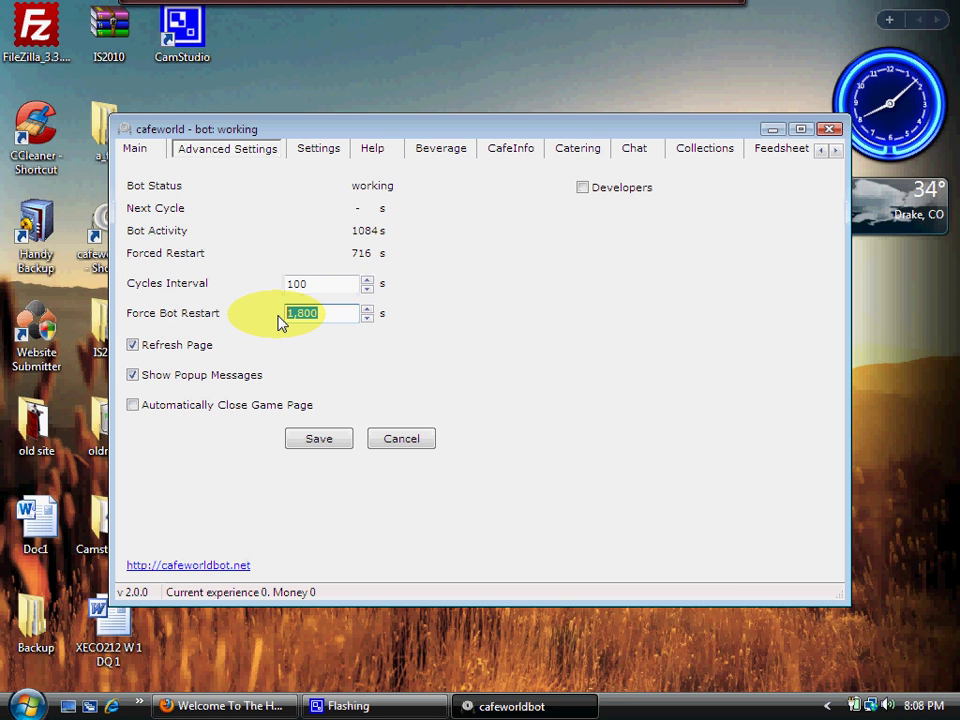
pyautogui.write('3600')
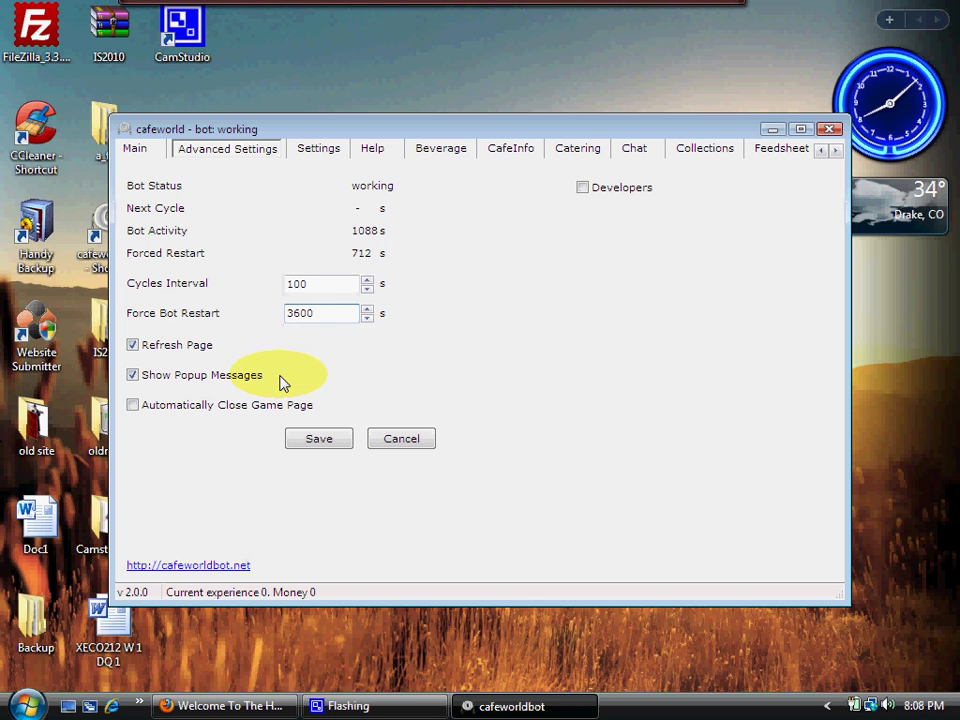
pyautogui.click(313, 450)
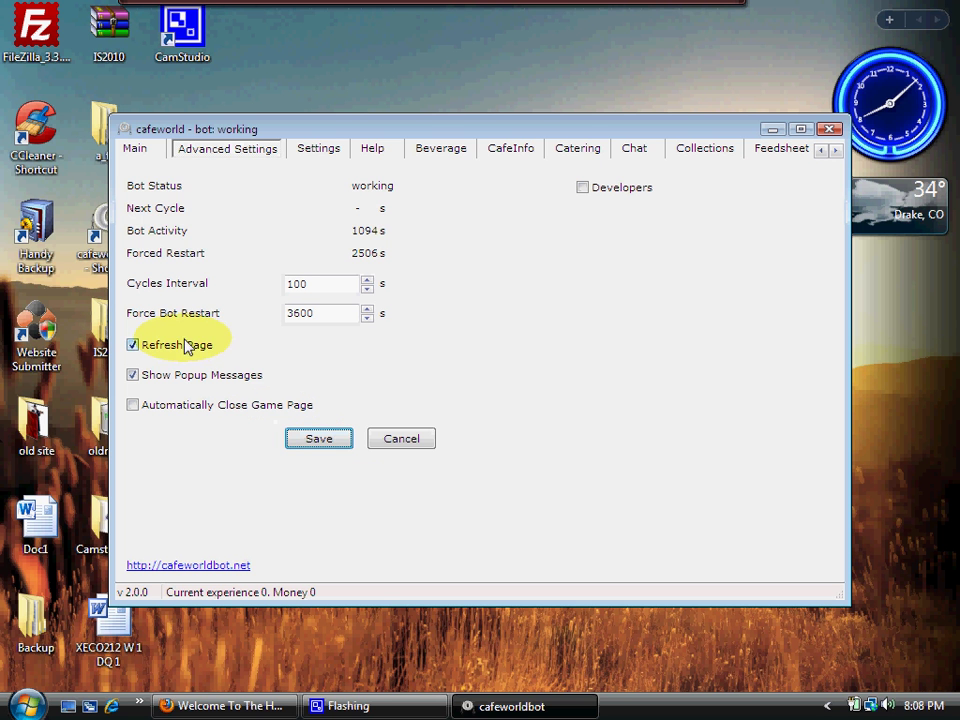
# Check the bot's extended log, and view the Crazy Cooks Cafe Clan home page and joining instructions in Firefox
pyautogui.click(134, 150)
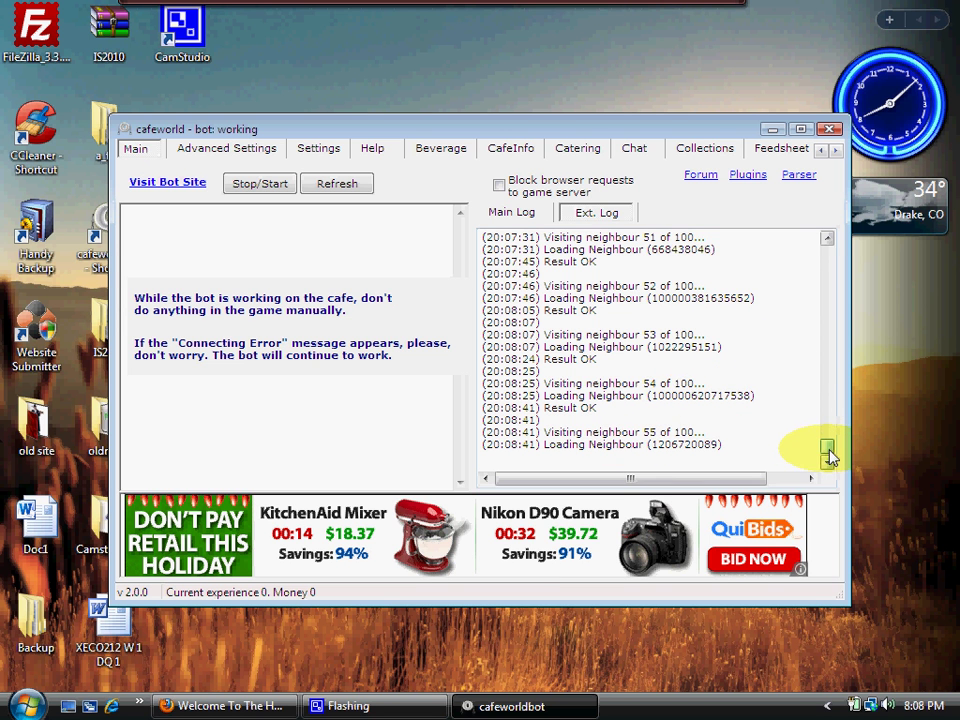
pyautogui.moveTo(829, 449)
pyautogui.mouseDown()
pyautogui.moveTo(828, 376)
pyautogui.moveTo(835, 483)
pyautogui.moveTo(810, 300)
pyautogui.moveTo(825, 432)
pyautogui.mouseUp()
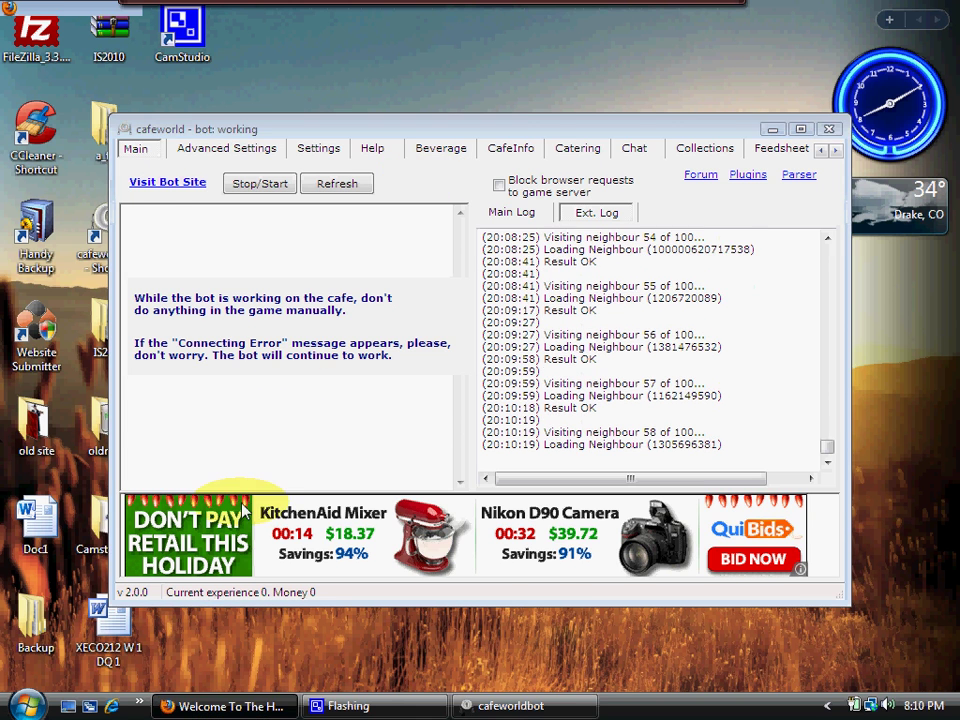
pyautogui.click(233, 706)
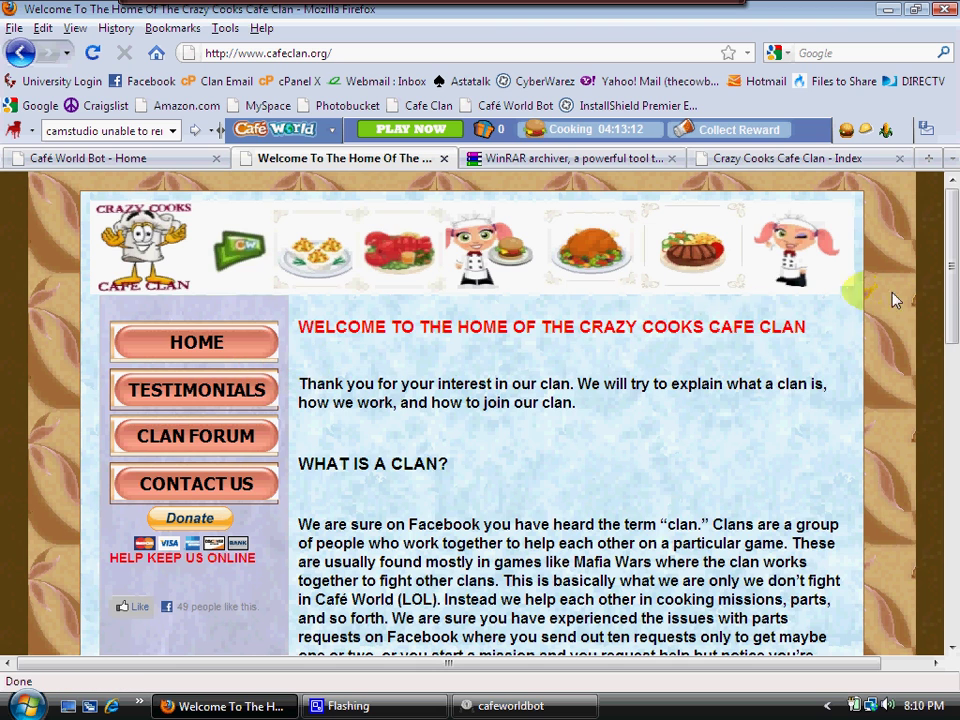
pyautogui.moveTo(955, 285); pyautogui.dragTo(953, 552)
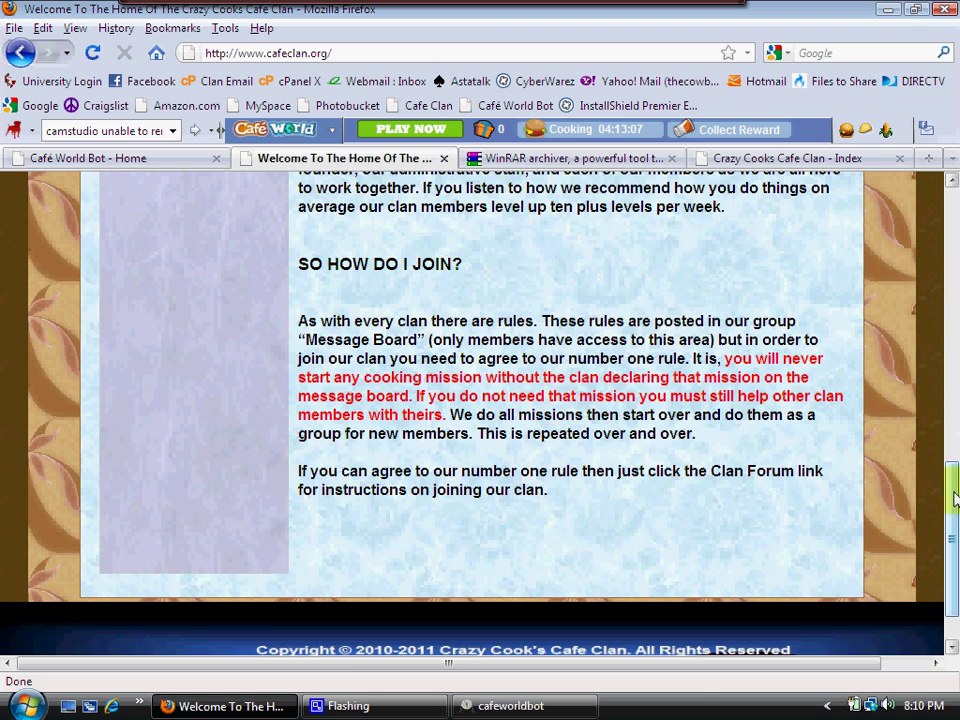
pyautogui.moveTo(955, 505); pyautogui.dragTo(945, 253)
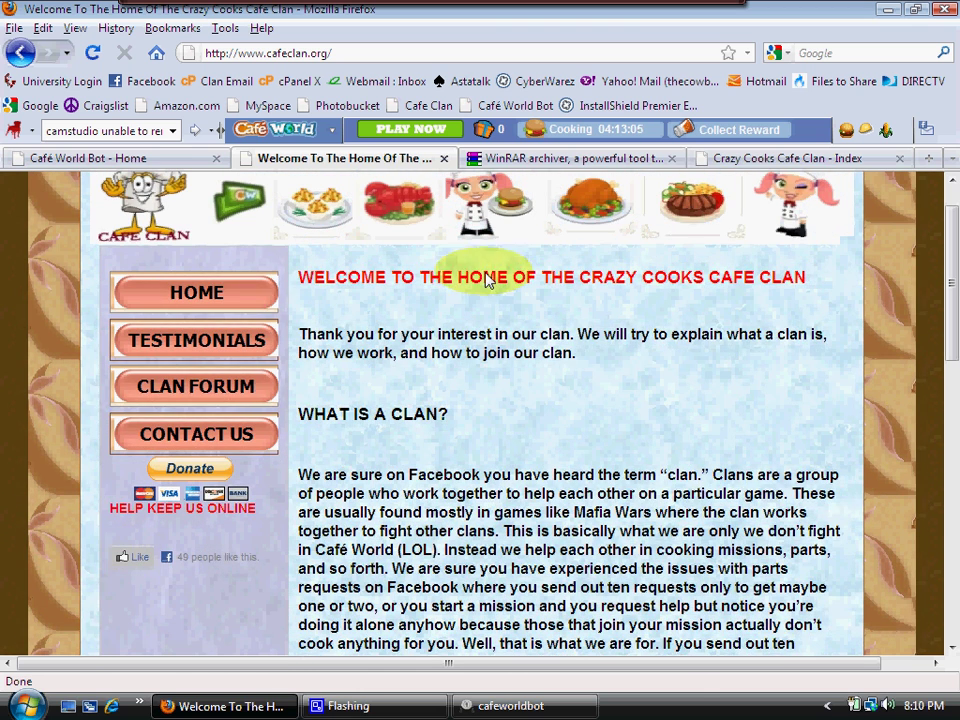
pyautogui.click(152, 388)
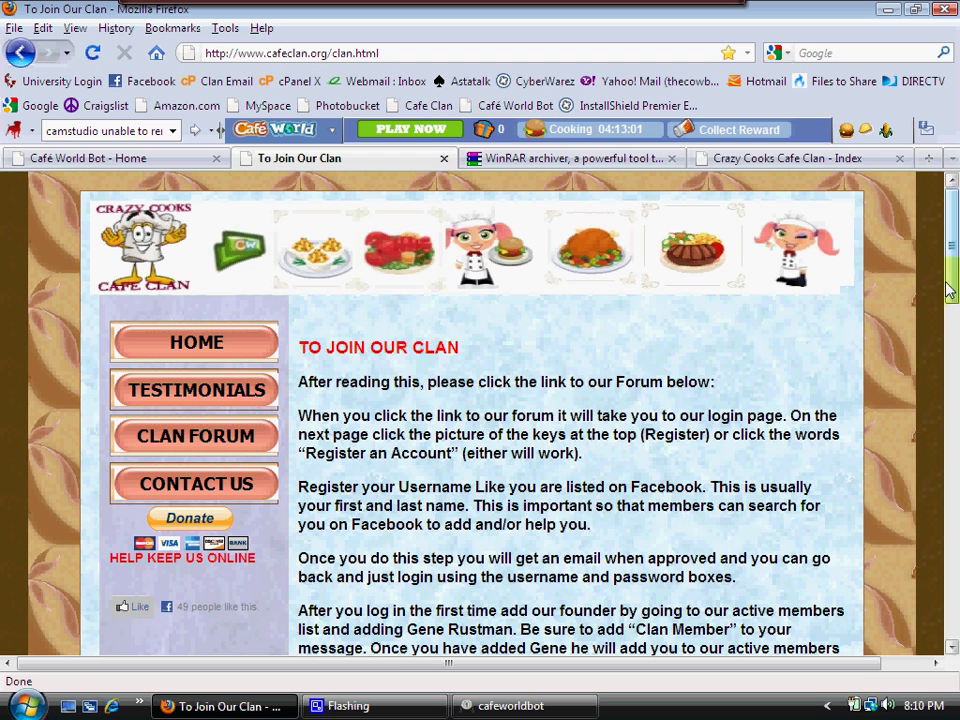
pyautogui.moveTo(950, 278); pyautogui.dragTo(940, 225)
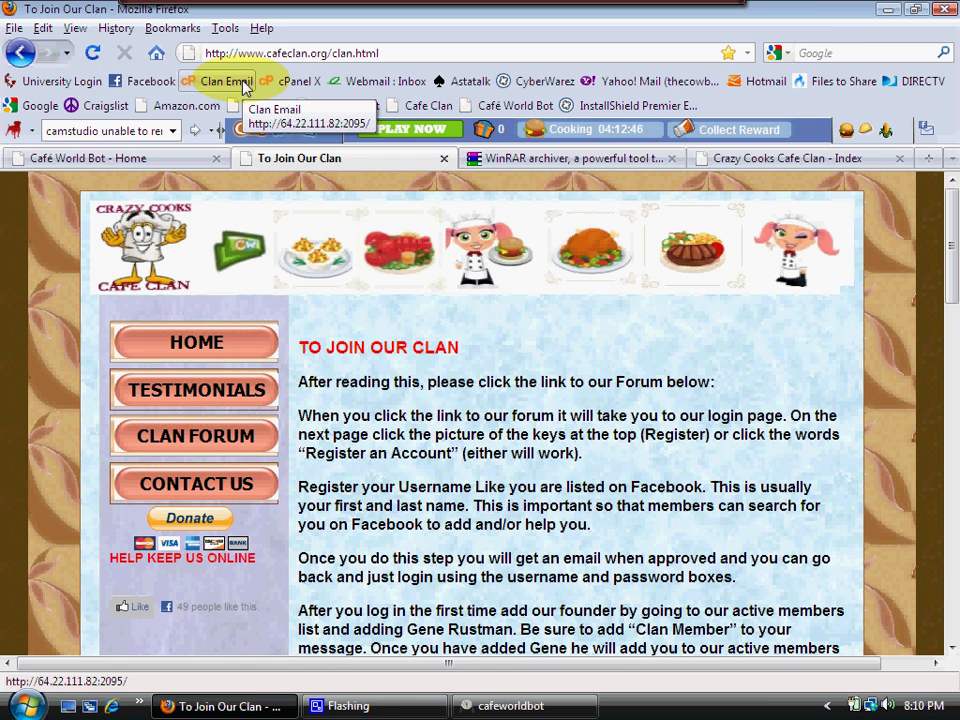
pyautogui.click(889, 17)
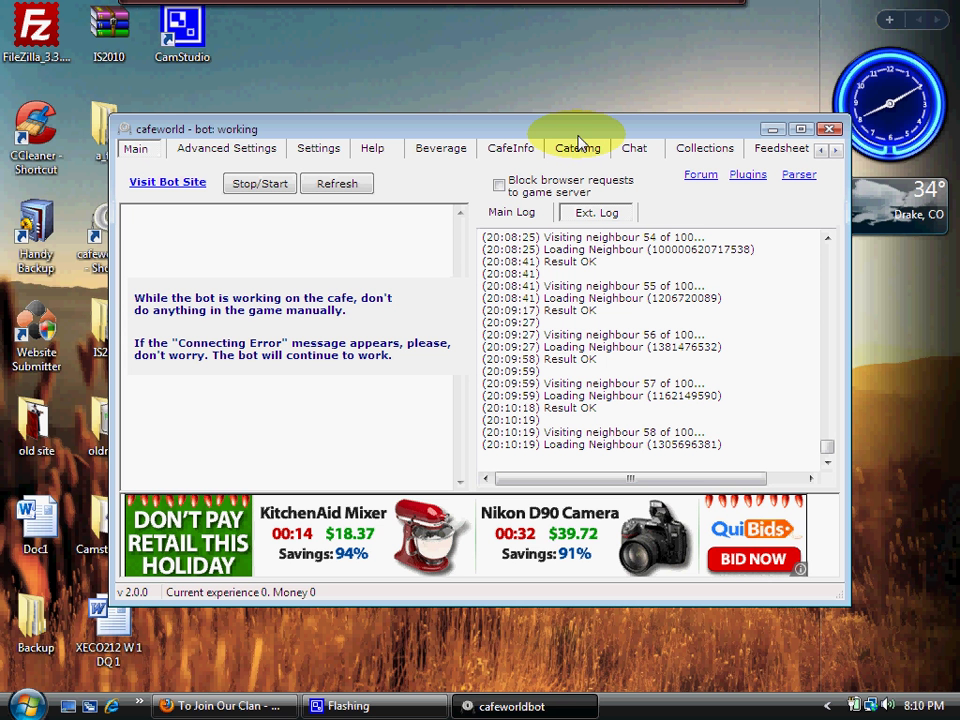